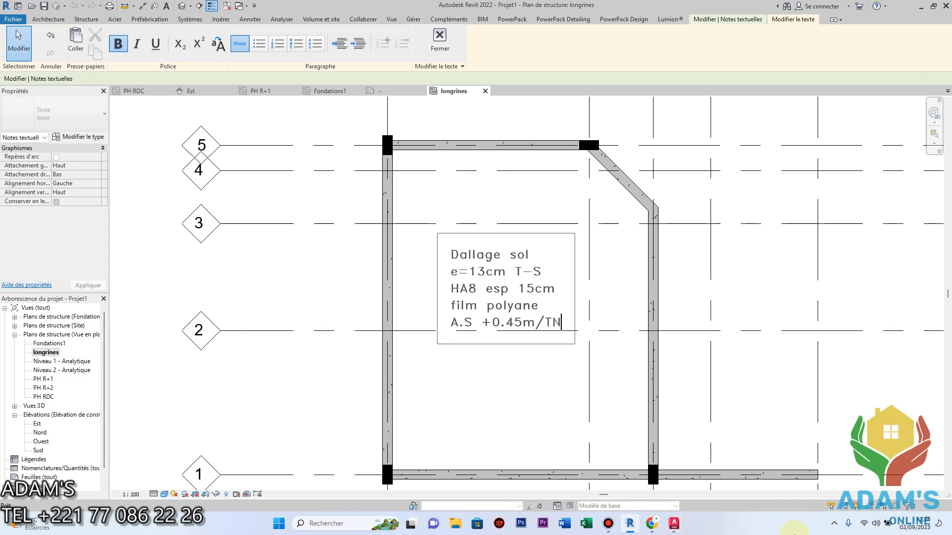
Step: Finish editing the ground slab text note inside the beam outline and deselect it
left_click(233, 321)
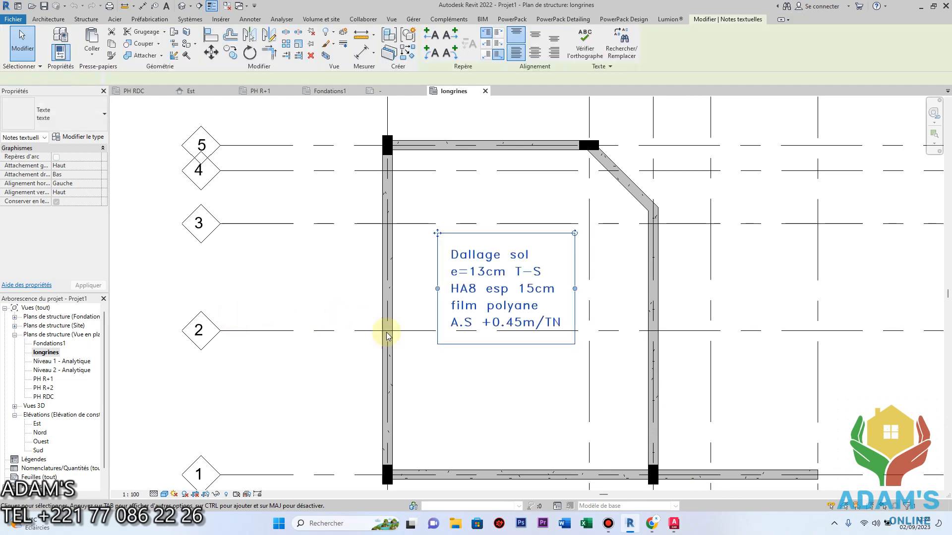
scroll(397, 337, "down", 2)
left_click(578, 315)
scroll(518, 314, "up", 3)
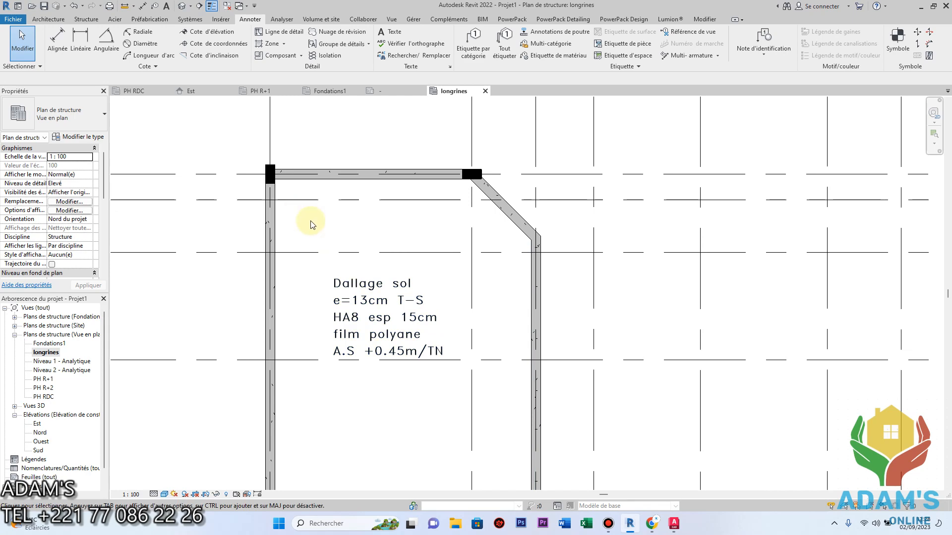
scroll(396, 218, "down", 3)
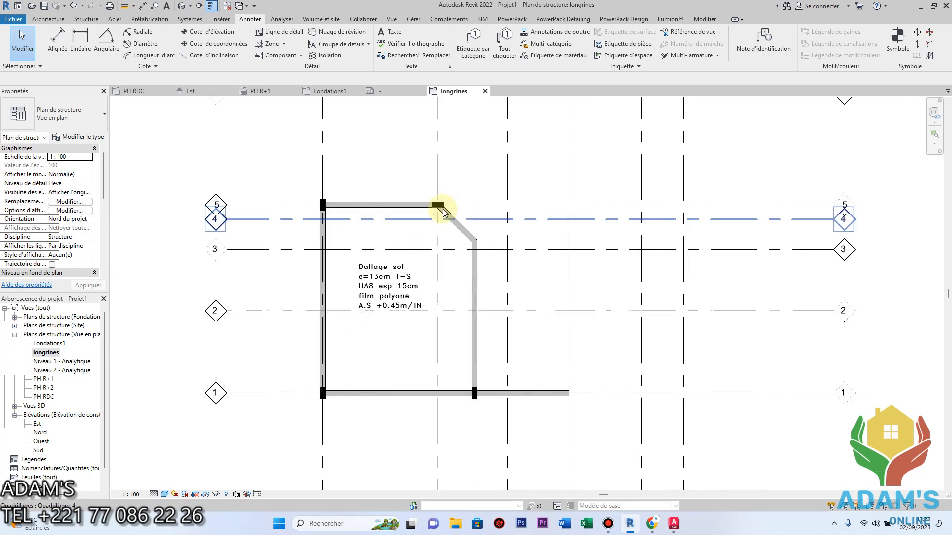
left_click(473, 50)
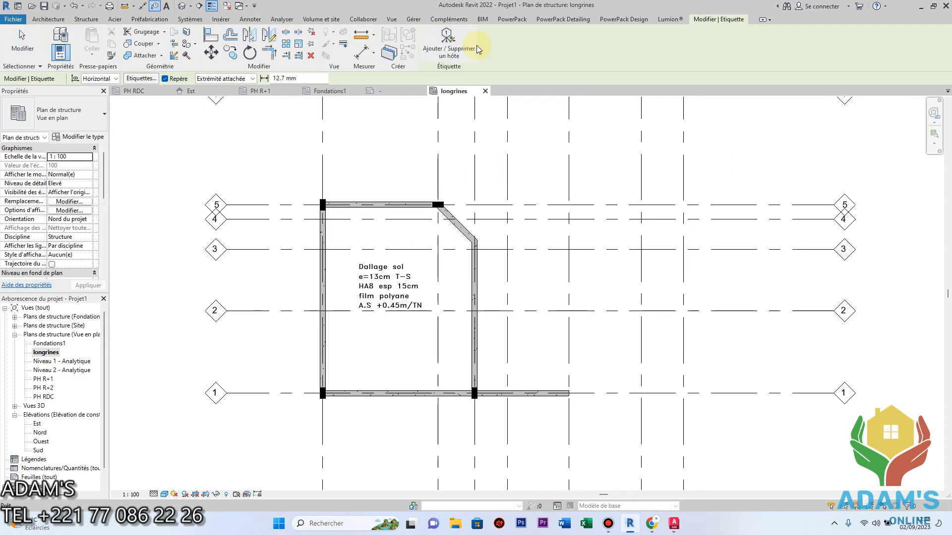
scroll(361, 187, "up", 2)
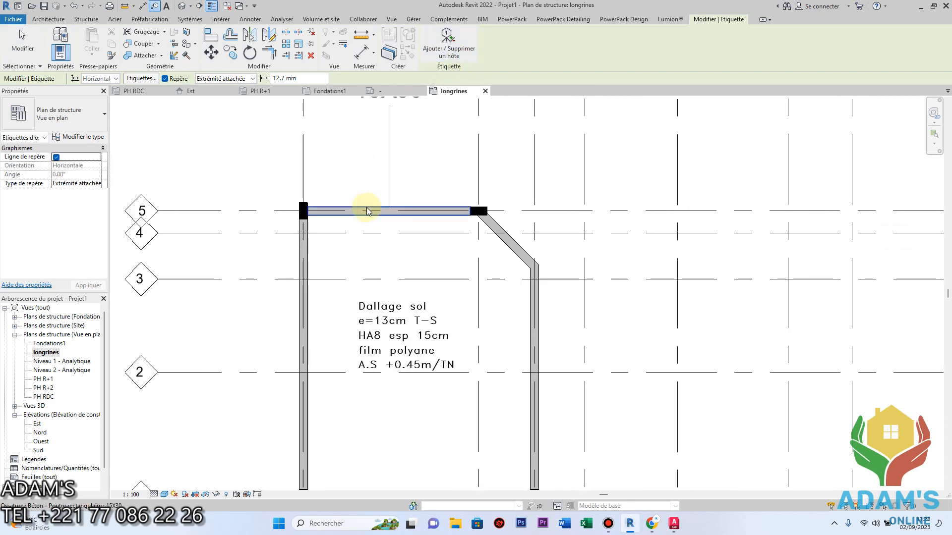
left_click(181, 82)
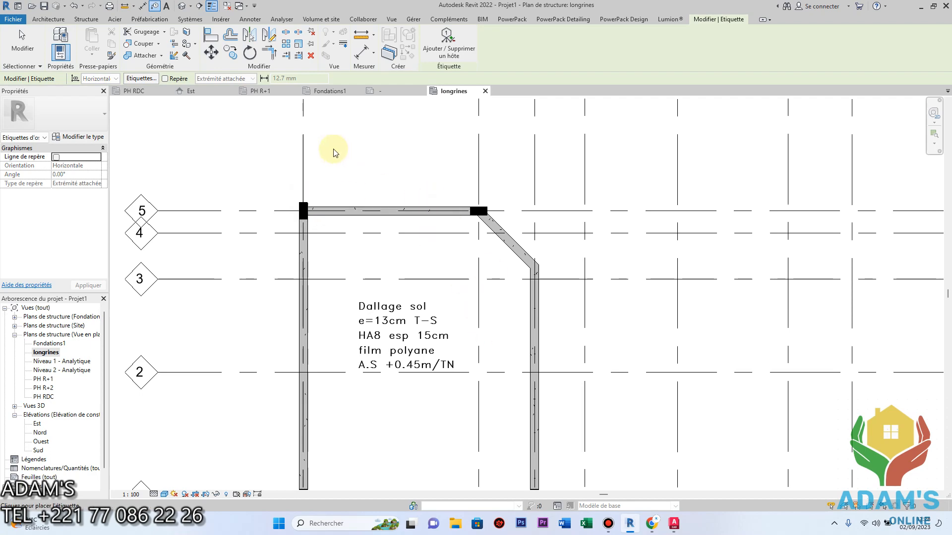
left_click(23, 42)
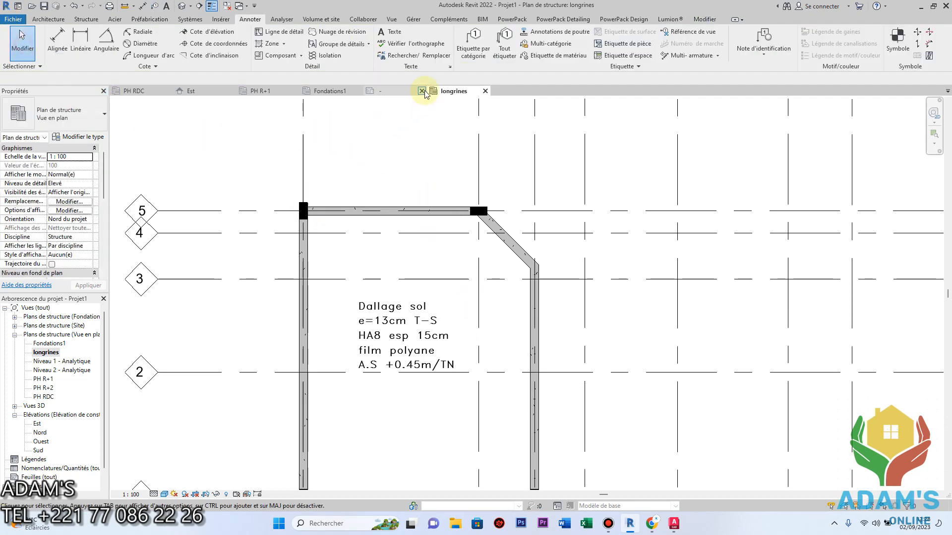
Step: Tag all untagged structural framing elements in the longrines view with horizontal M_Etiquette d'ossature tags without leaders
left_click(504, 45)
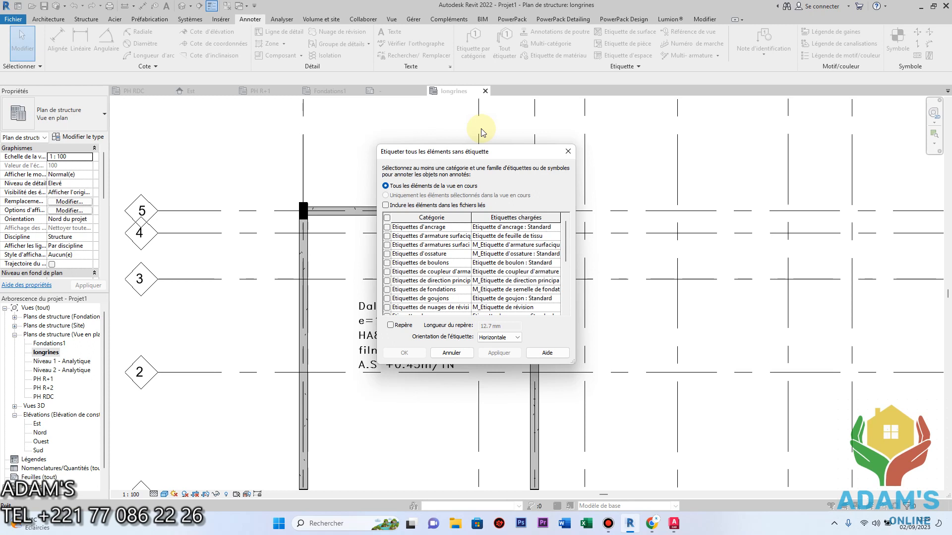
left_click(388, 253)
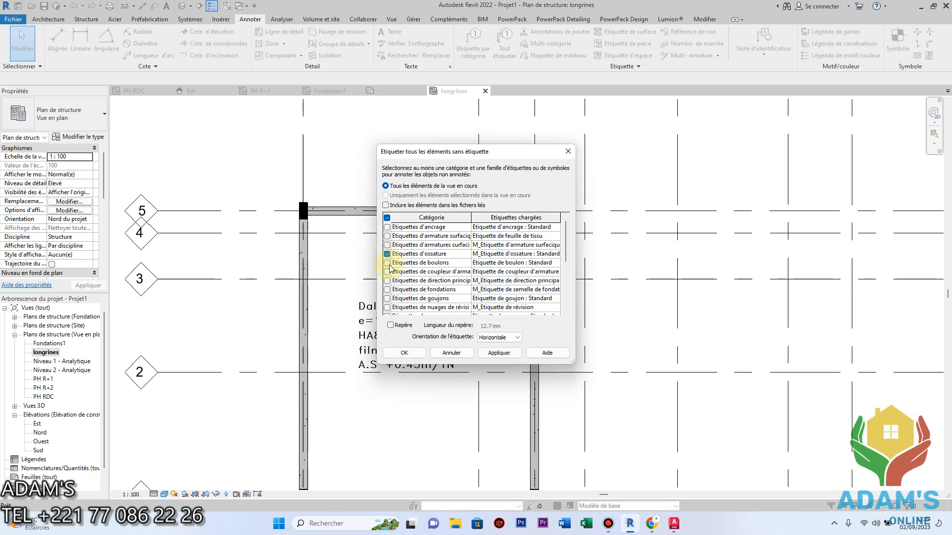
left_click(499, 353)
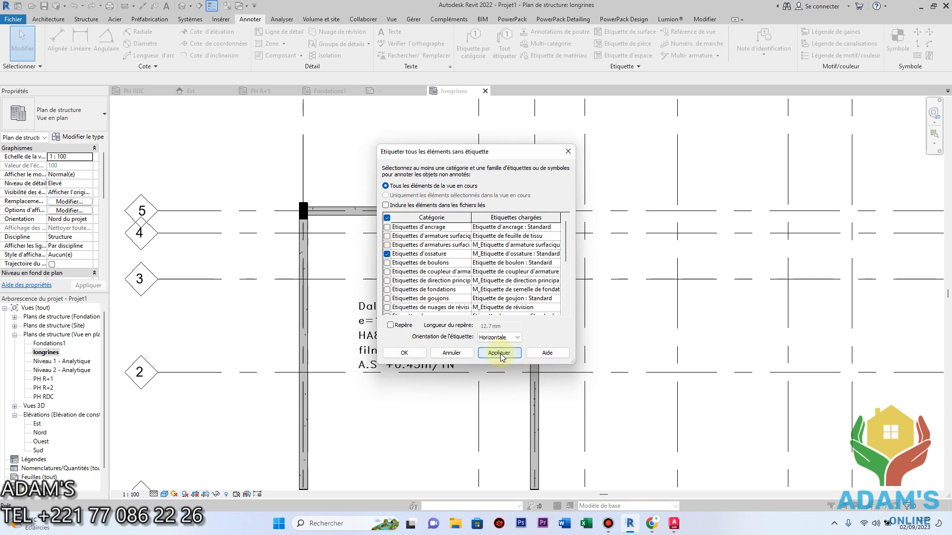
left_click(397, 353)
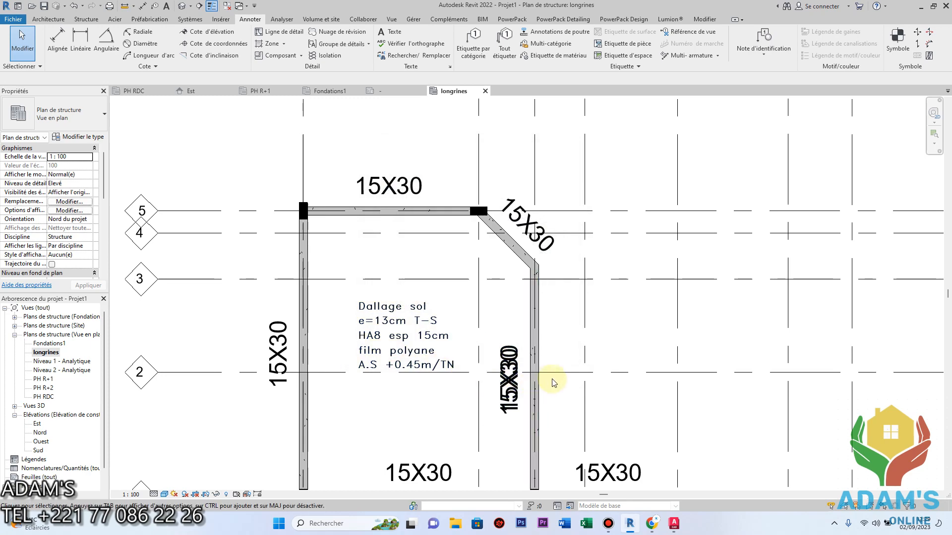
Step: Delete the duplicate beam overlapping the vertical beam between the diagonal beam and axis 1
left_click(584, 332)
left_click(535, 288)
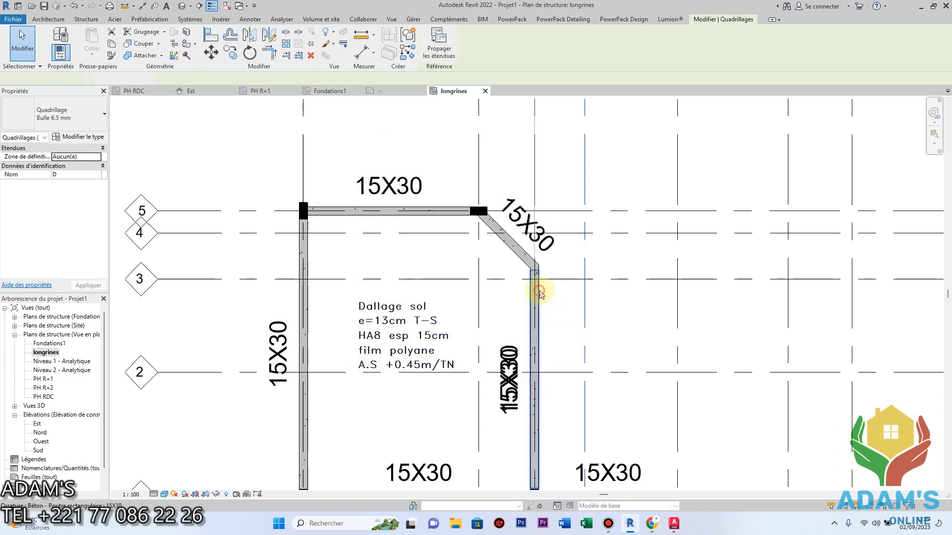
left_click(311, 56)
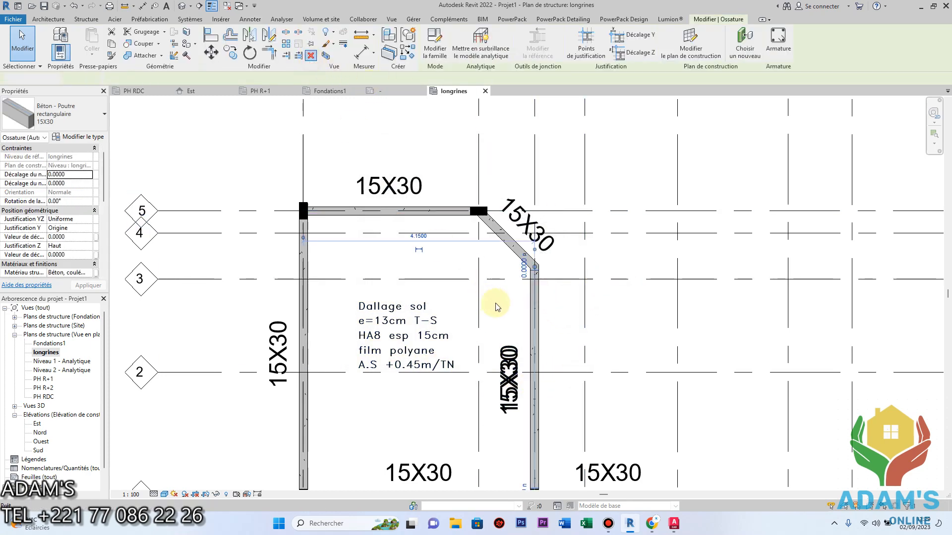
scroll(526, 325, "down", 3)
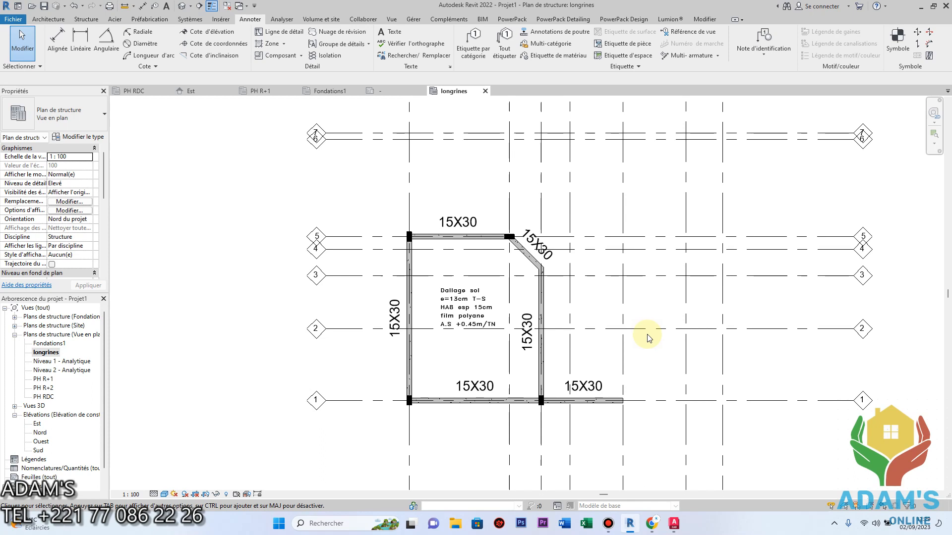
left_click(607, 524)
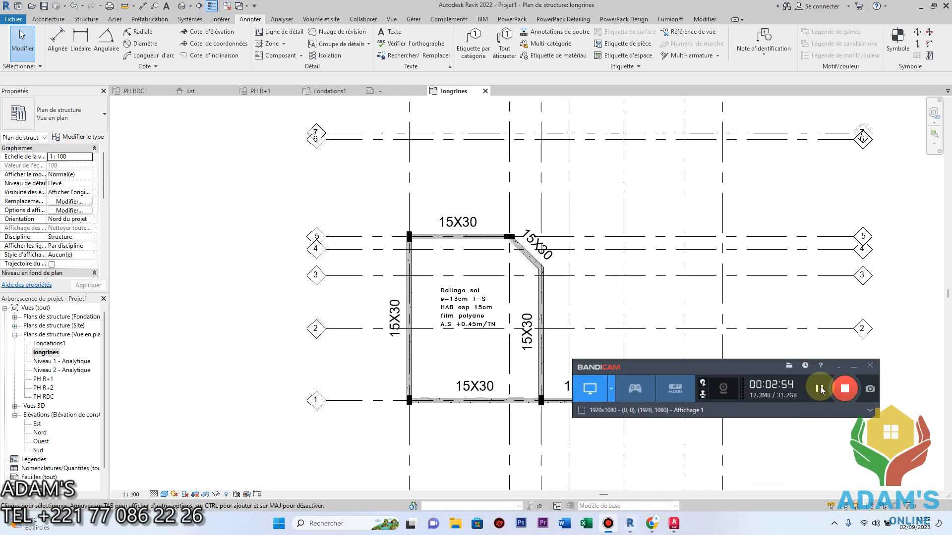
left_click(851, 367)
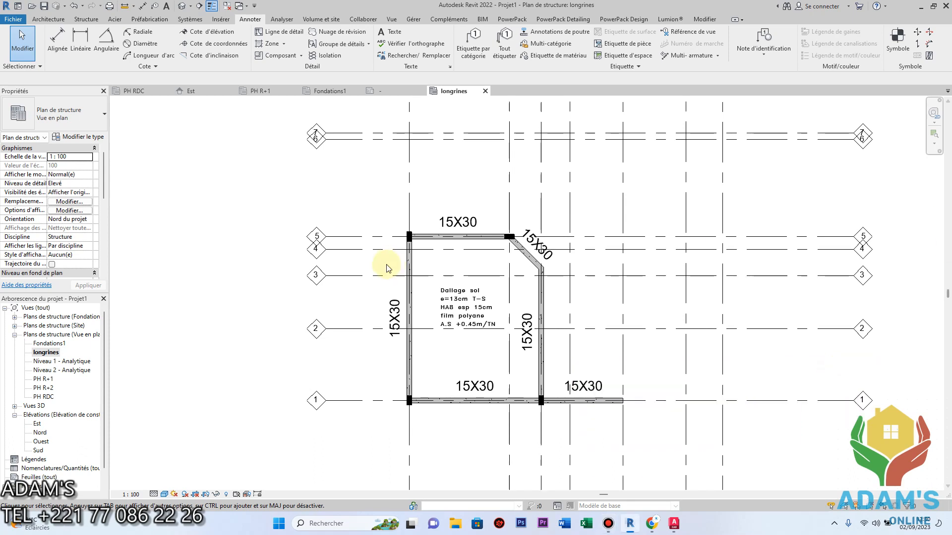
Step: Duplicate the type of the axis 1 beam between the two columns under the name 15X40
left_click(440, 400)
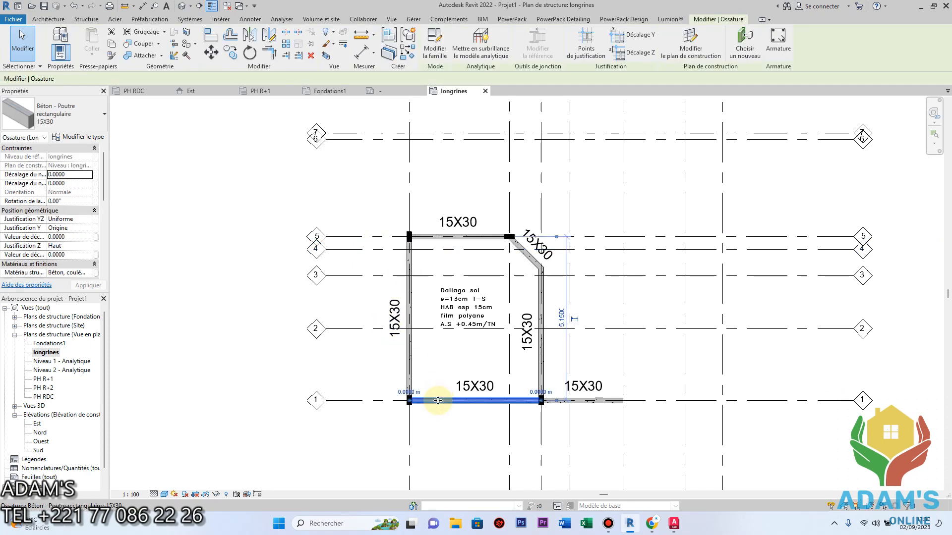
left_click(78, 137)
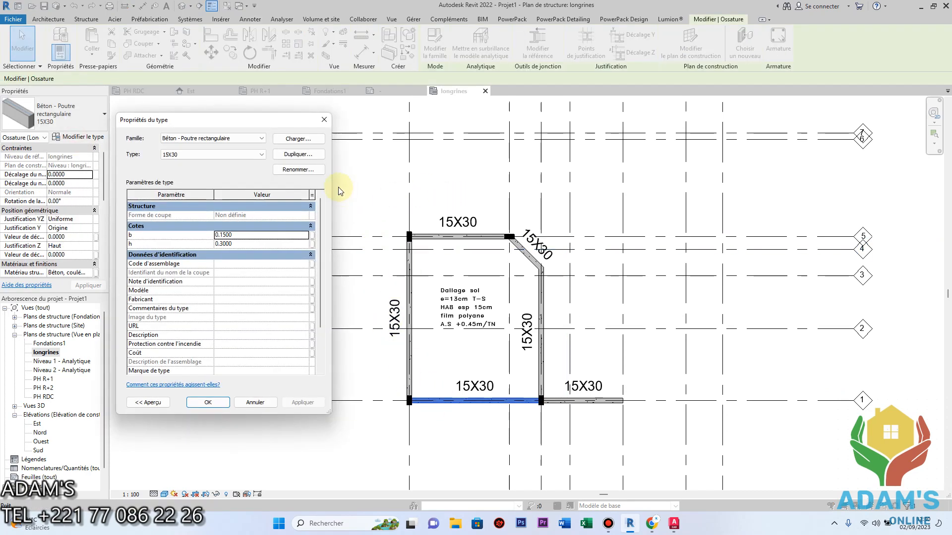
left_click(303, 156)
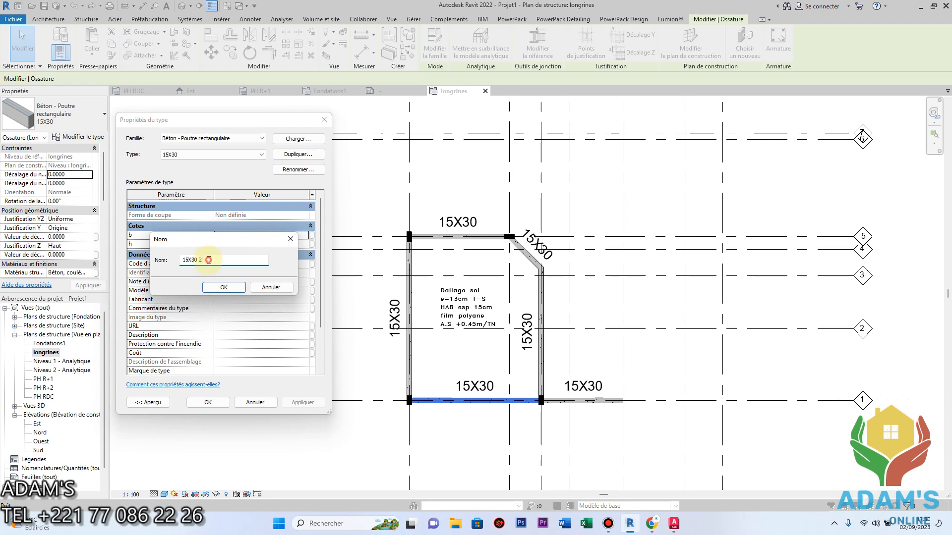
left_click_drag(208, 256, 193, 255)
type("40")
left_click(223, 289)
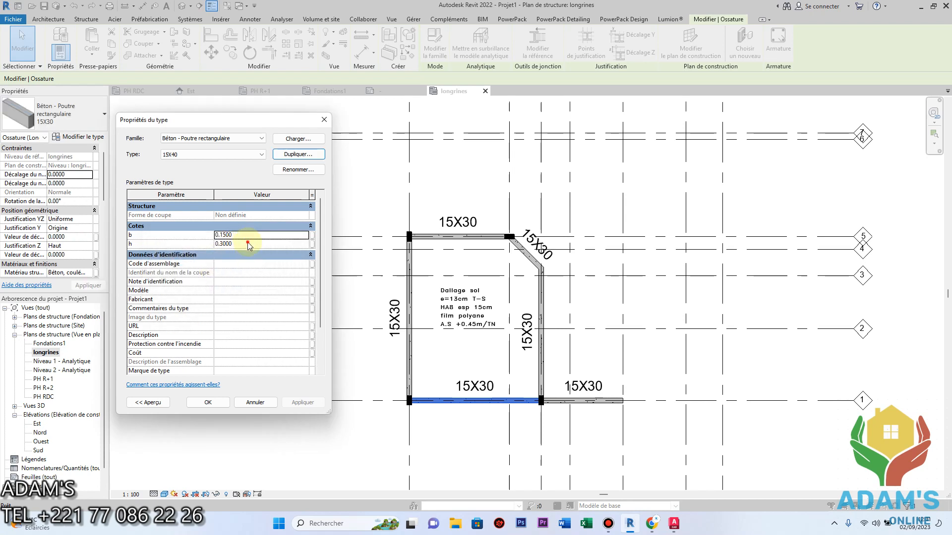
Step: Set the height h of the 15X40 beam type to 0.4 and apply it to the axis 1 beam
left_click(249, 245)
type("0.45")
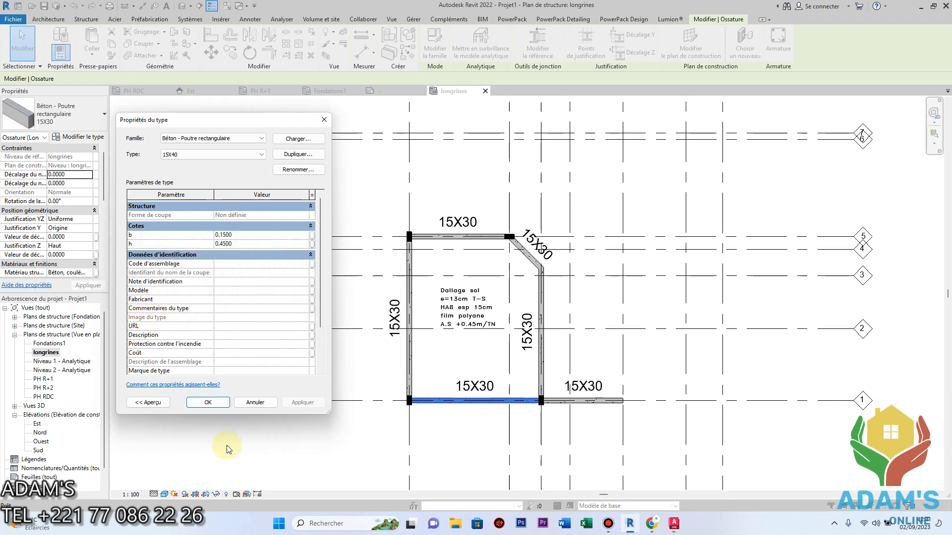
double_click(236, 244)
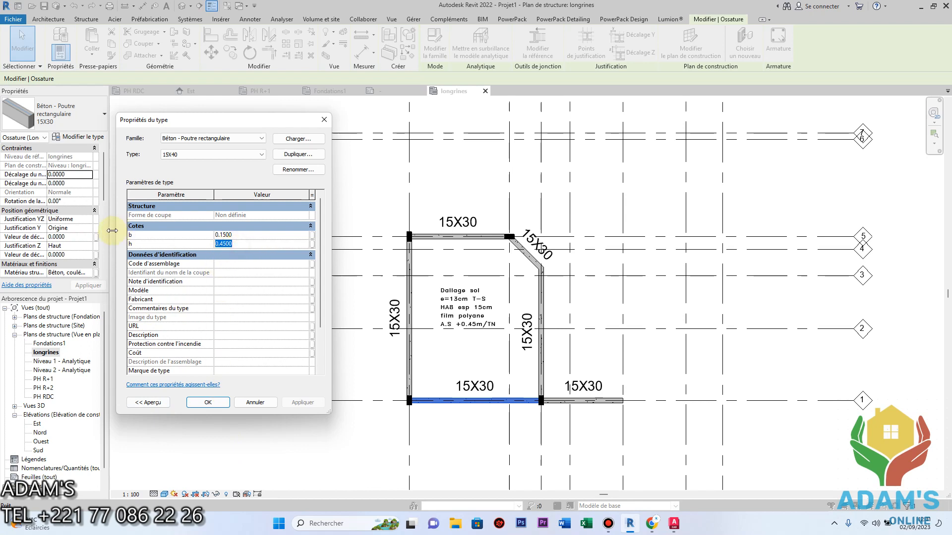
type("0.4")
left_click(208, 403)
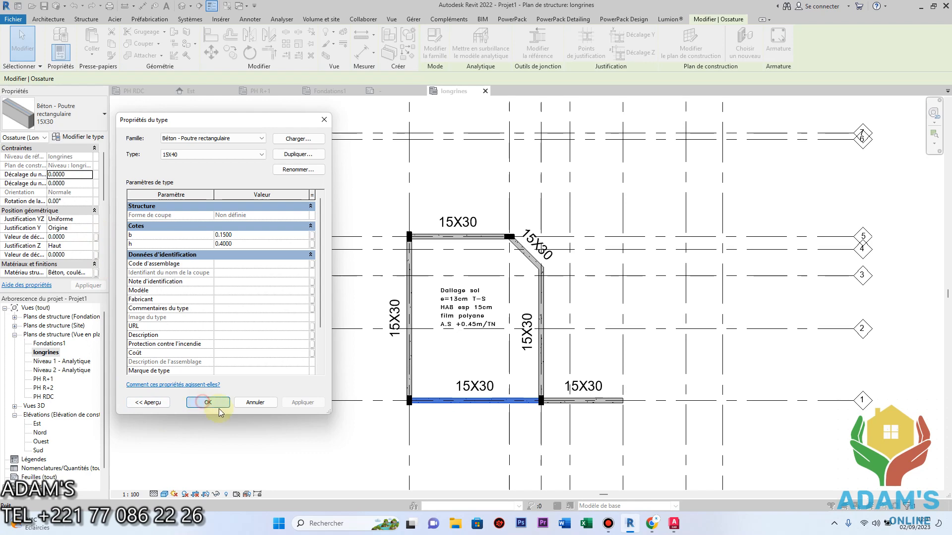
left_click(328, 368)
middle_click_drag(397, 363, 348, 392)
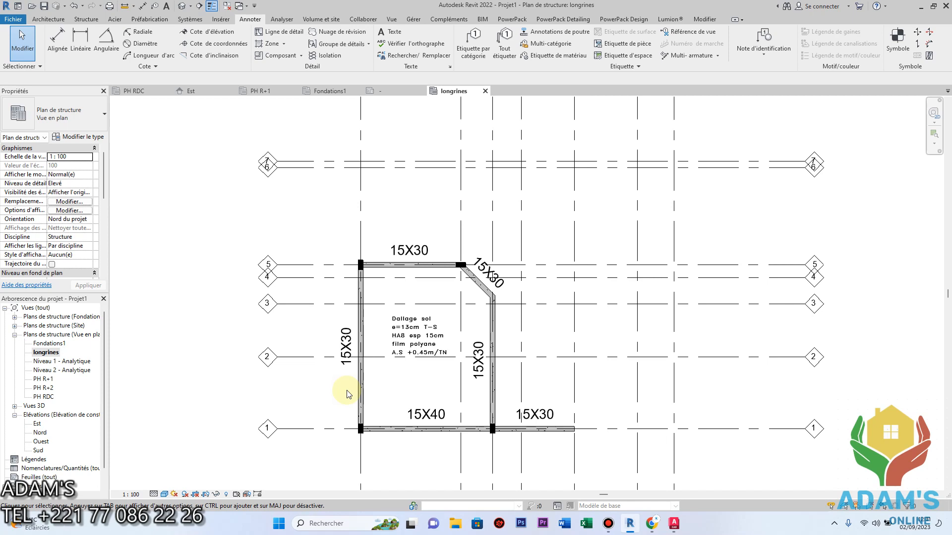
Step: Open the framing tag family of the 15X40 beam's tag for editing
left_click(434, 406)
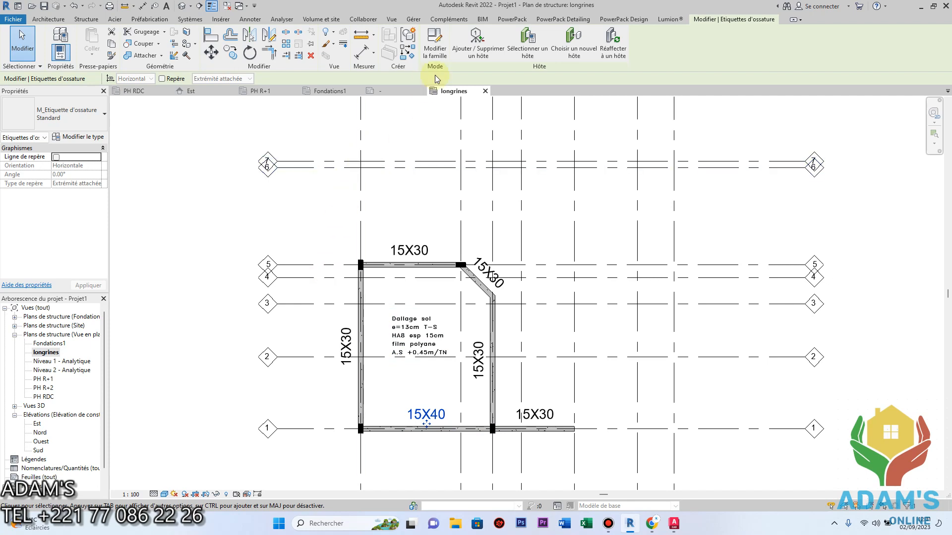
left_click(439, 52)
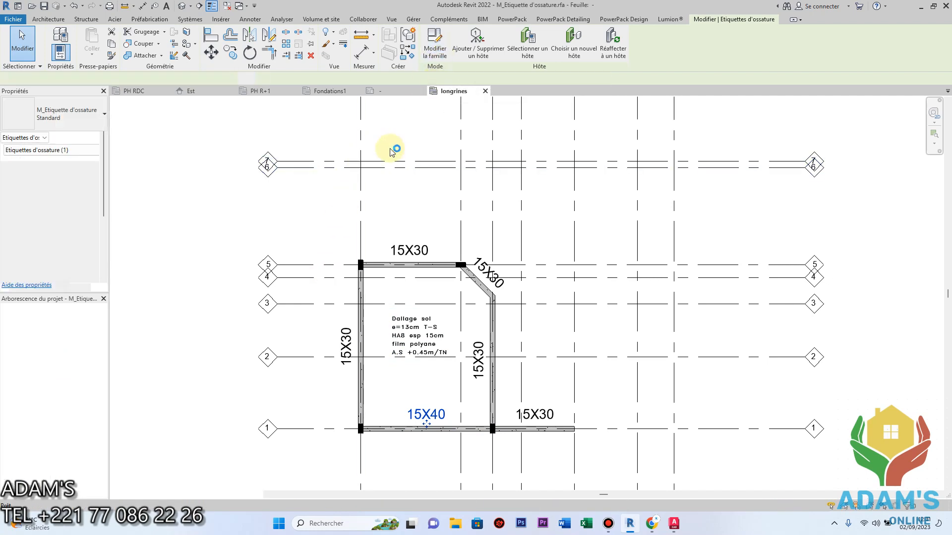
scroll(281, 248, "down", 5)
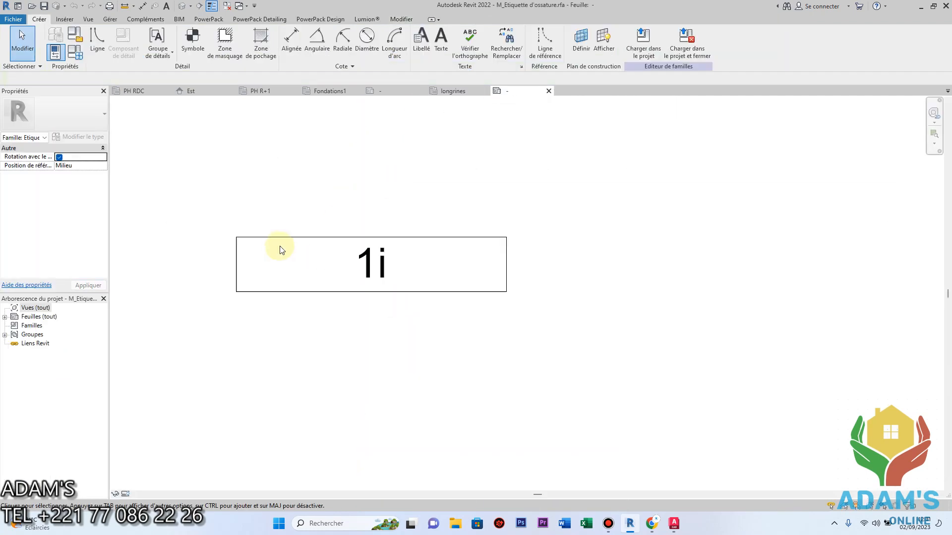
Step: Change the text font of the tag label's 3mm type to RomanD
left_click(344, 261)
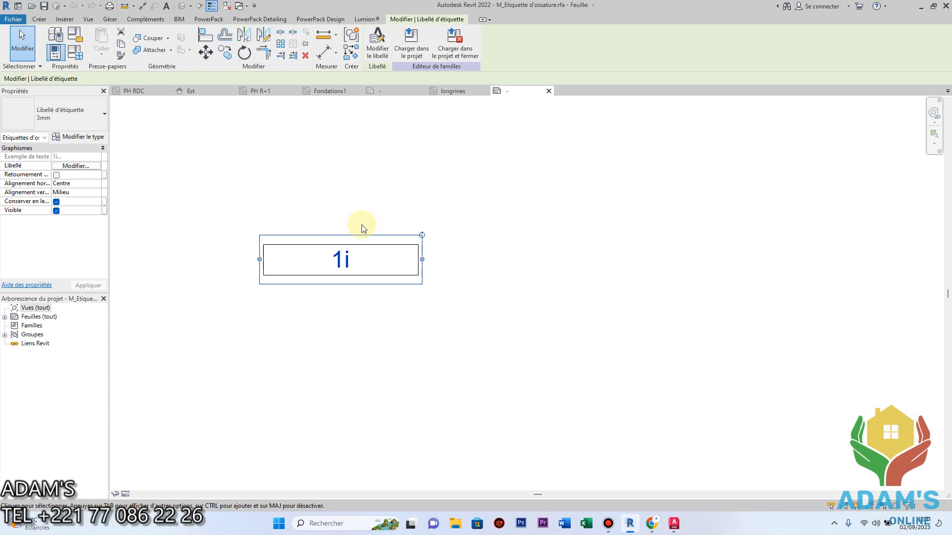
left_click(77, 139)
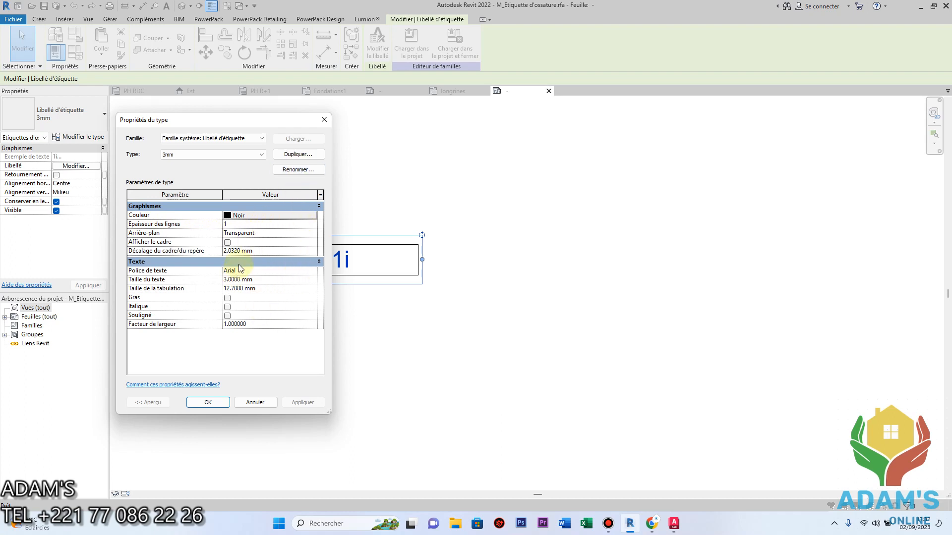
left_click(266, 271)
type("Rockwell")
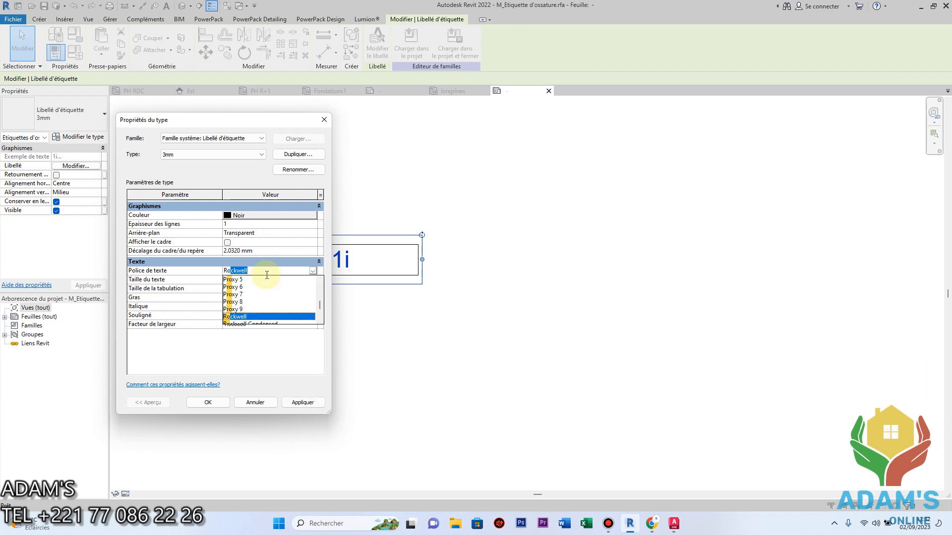
scroll(238, 300, "down", 2)
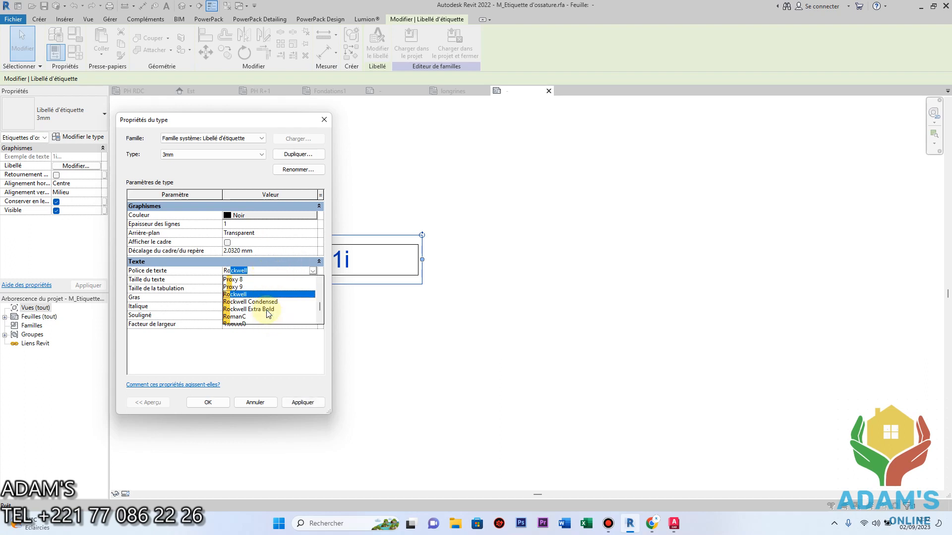
left_click(238, 302)
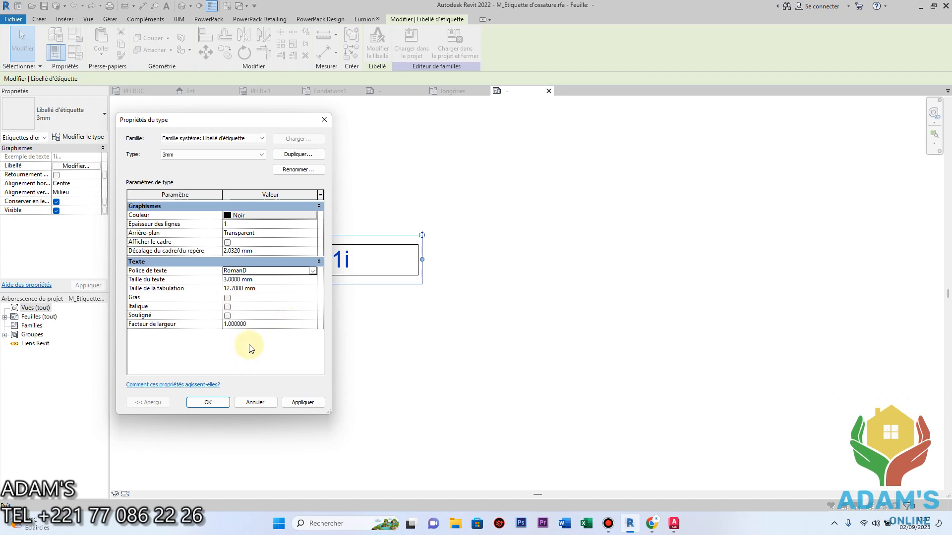
Step: Set the label type's text size to 1.3 mm and make the text bold
left_click(240, 284)
left_click_drag(239, 284, 198, 279)
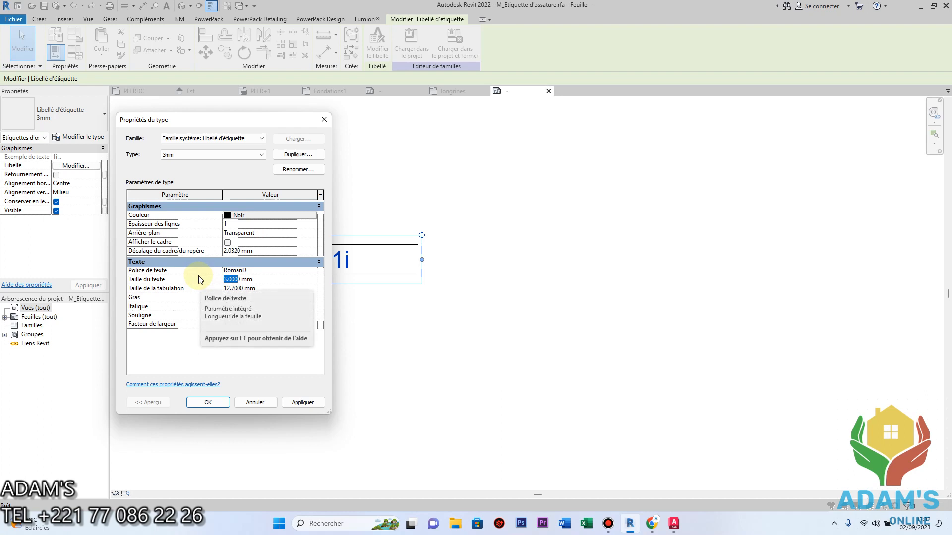
type("1.5")
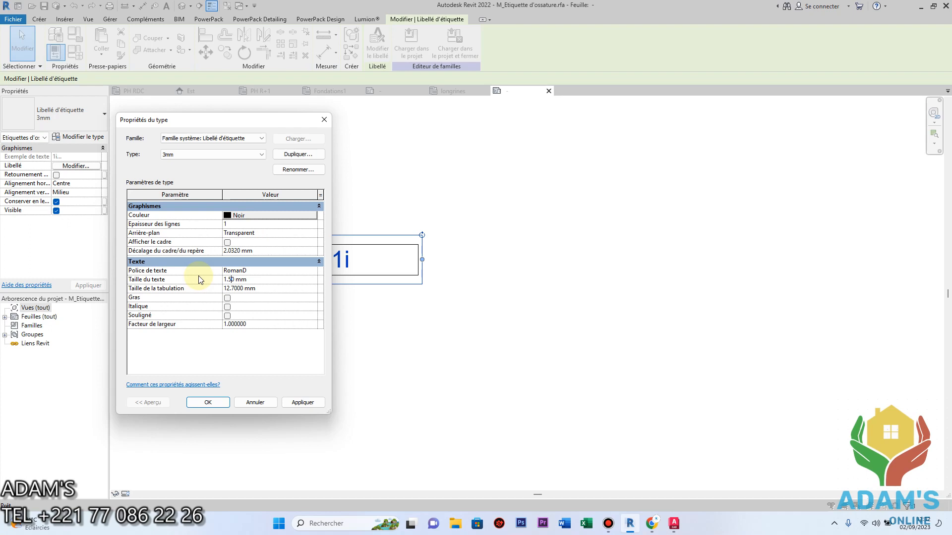
key("BackSpace")
type("3")
left_click(227, 298)
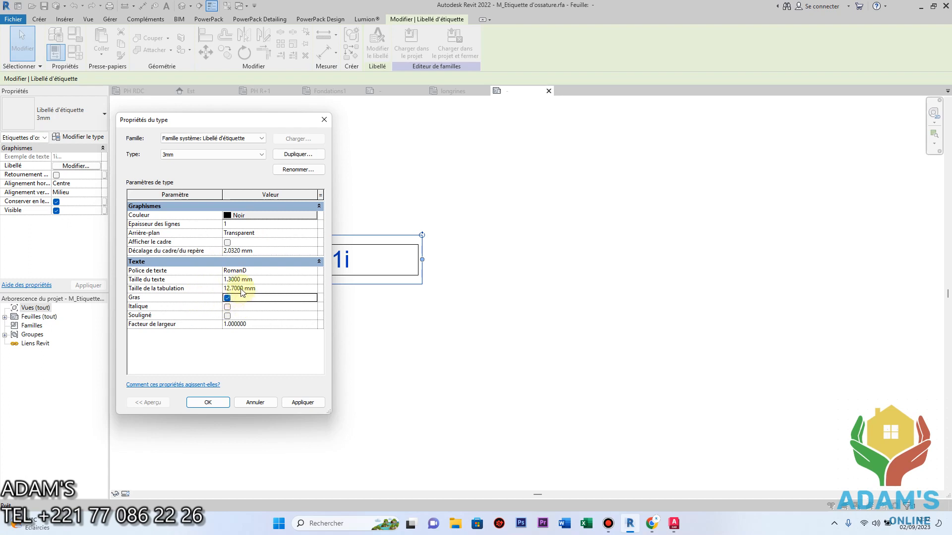
Step: Set the label type's tab size to 0.1 mm and apply the type changes
double_click(241, 289)
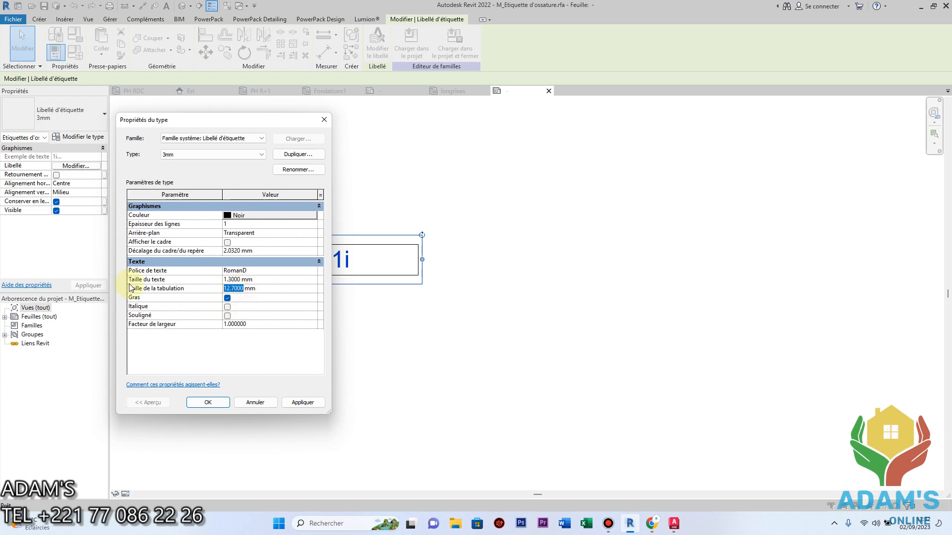
type("0.1")
left_click(133, 284)
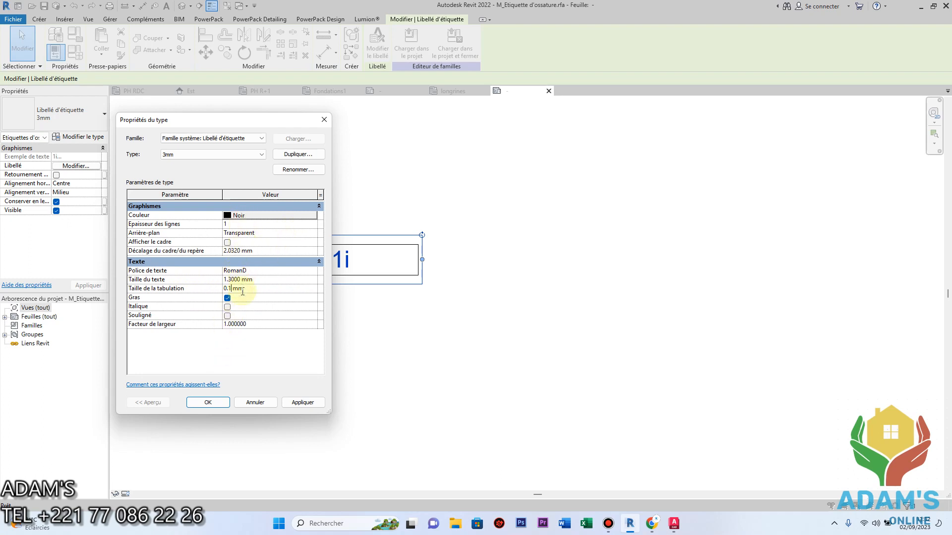
left_click(301, 403)
left_click(207, 402)
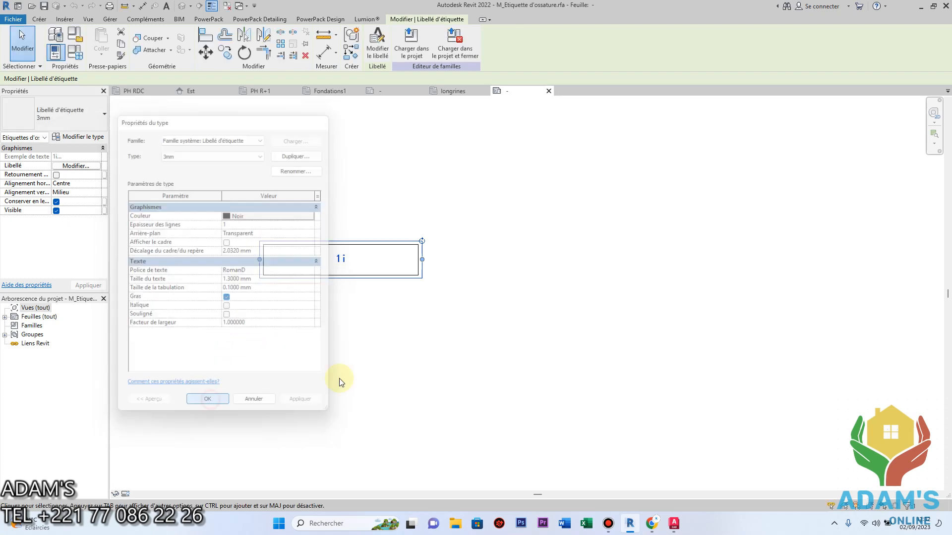
left_click(395, 359)
Step: Examine the restyled label text inside the tag's rectangular frame
scroll(359, 267, "up", 2)
left_click(362, 279)
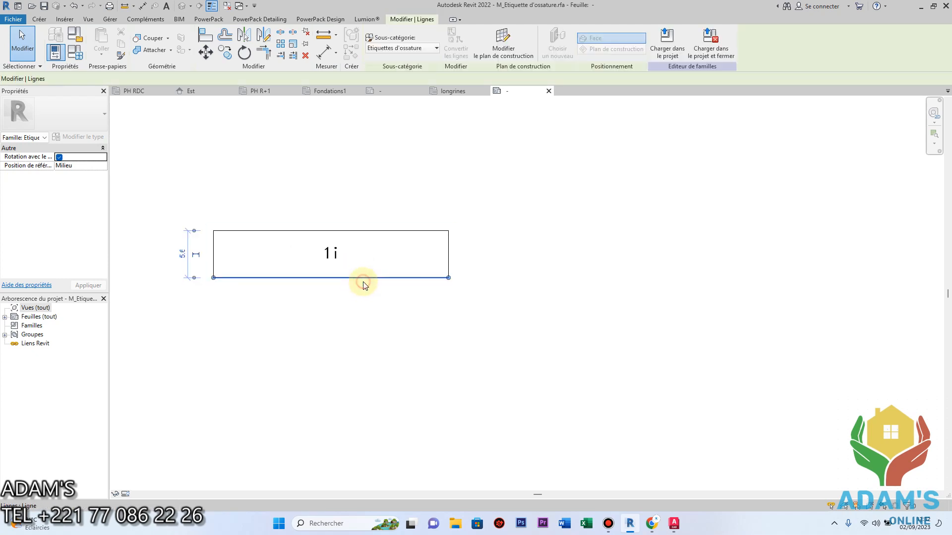
left_click(349, 321)
scroll(344, 323, "down", 3)
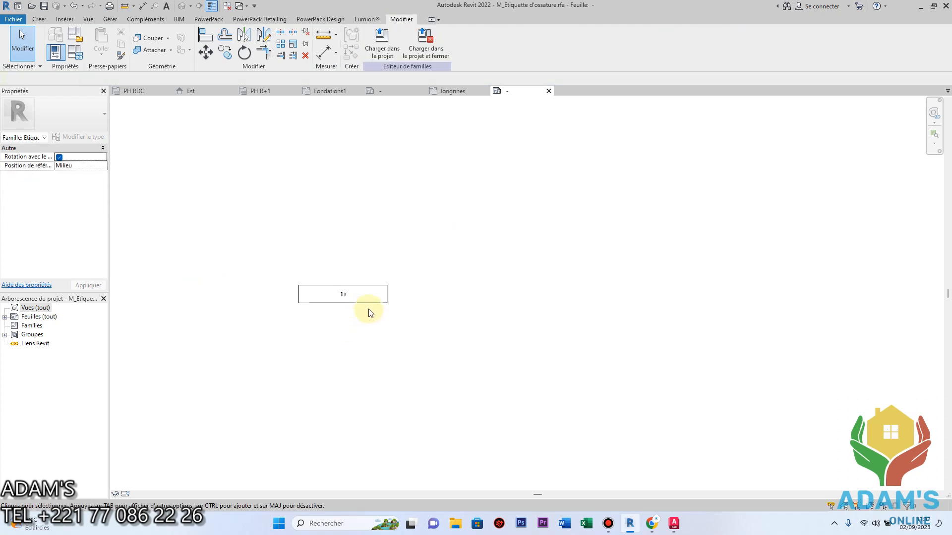
middle_click_drag(376, 315, 362, 342)
scroll(317, 304, "down", 1)
middle_click_drag(317, 305, 347, 257)
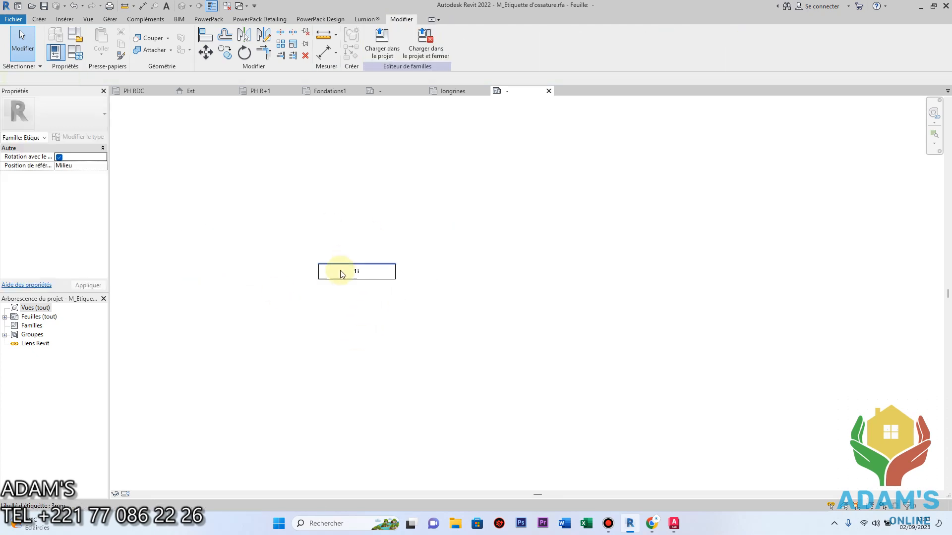
scroll(342, 274, "up", 4)
scroll(336, 267, "down", 1)
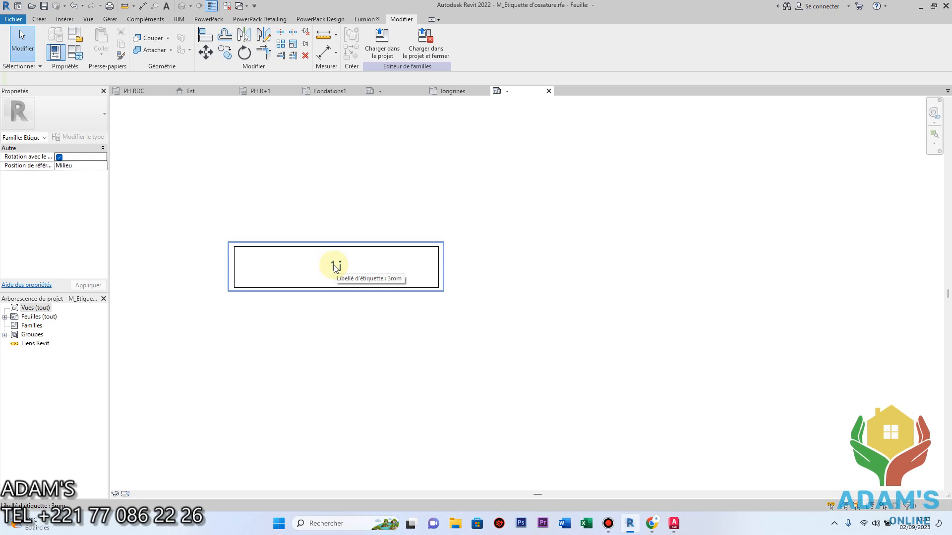
left_click(335, 265)
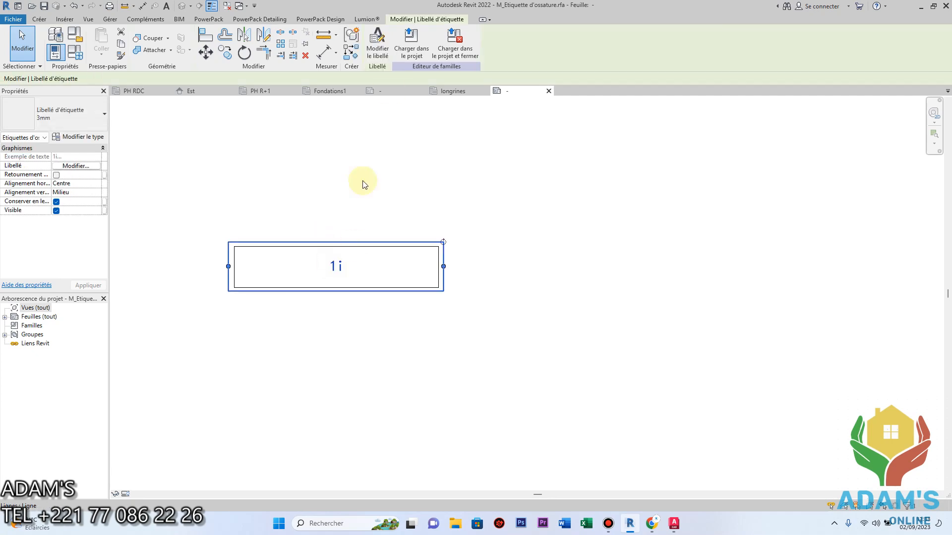
left_click(378, 52)
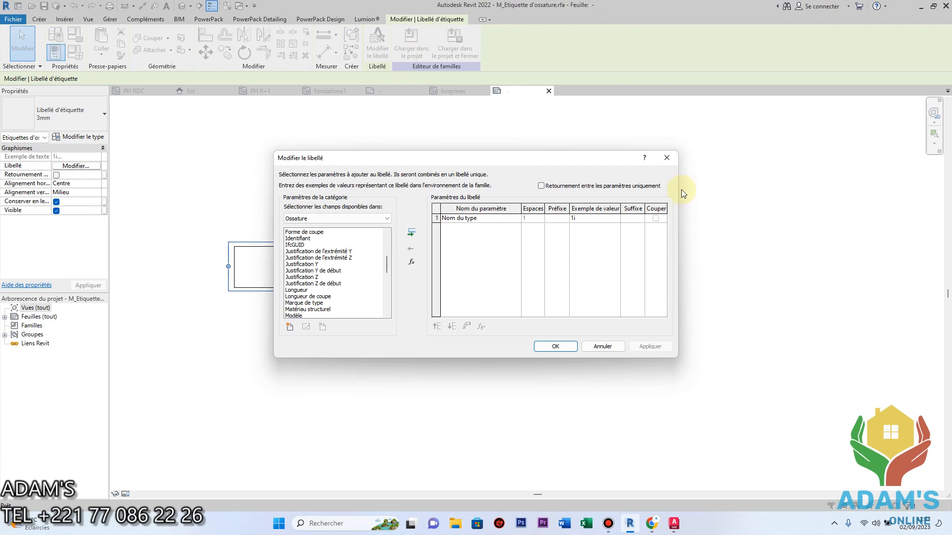
left_click(666, 157)
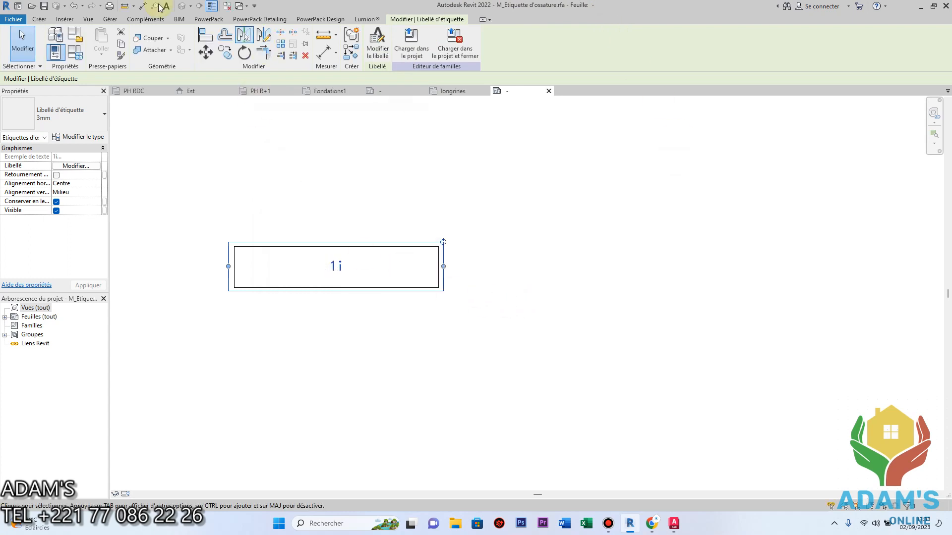
Step: Turn on the visibility of the Plans de référence annotation category in the tag family view
left_click(89, 19)
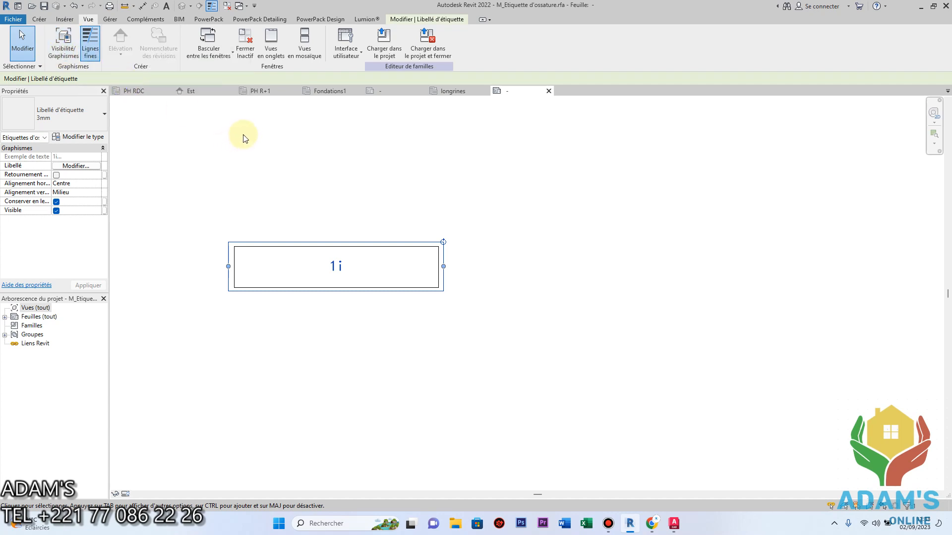
left_click(65, 57)
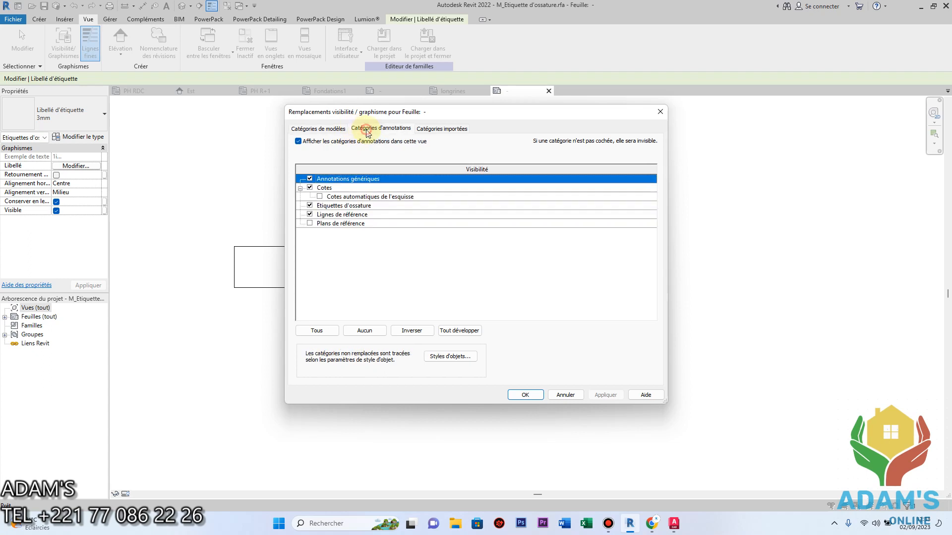
left_click(368, 130)
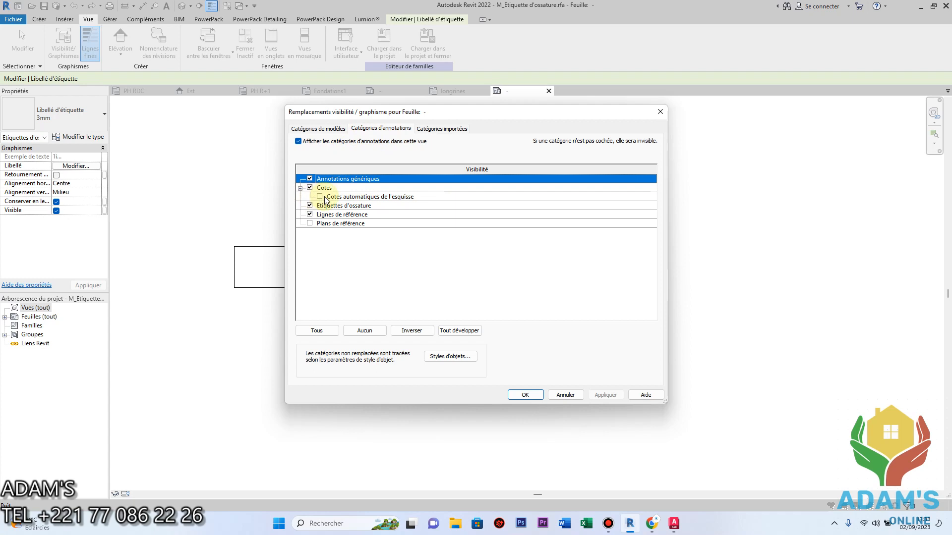
left_click(459, 129)
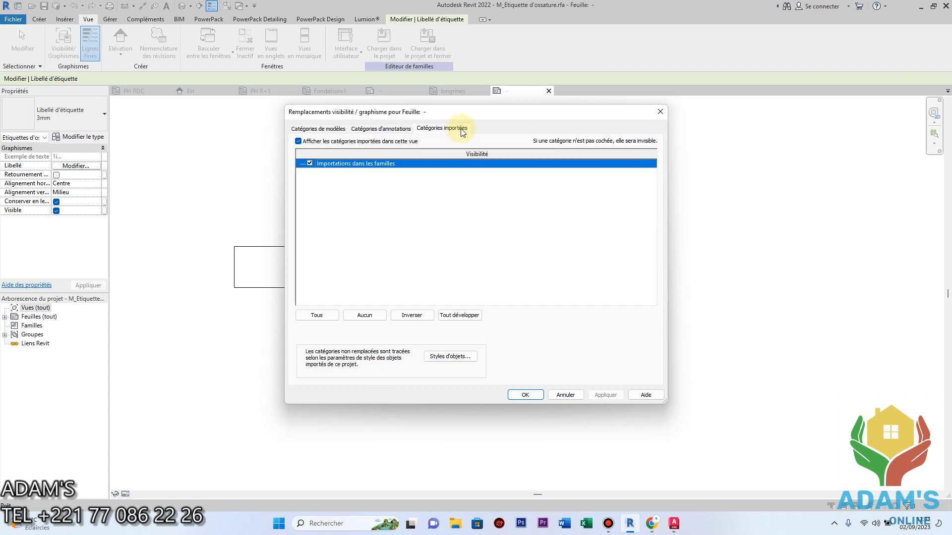
left_click(380, 129)
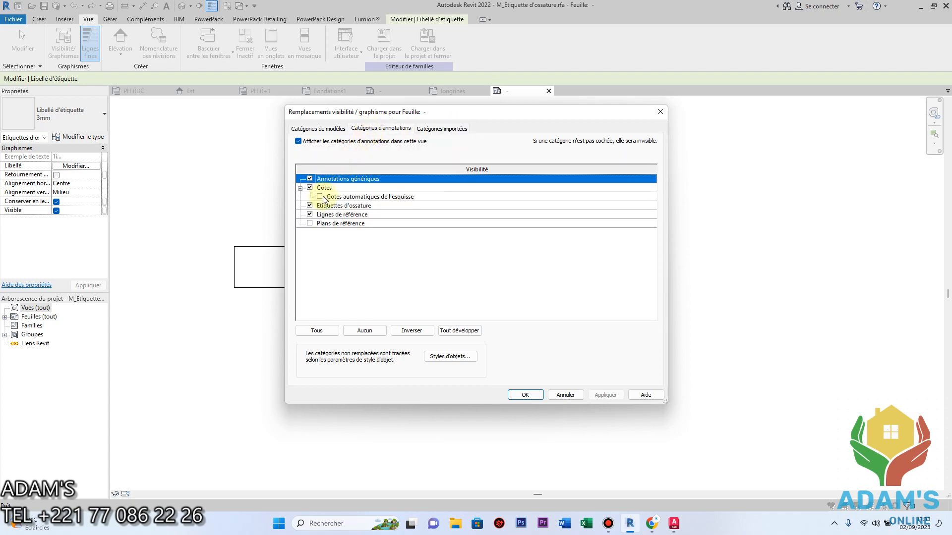
left_click(310, 223)
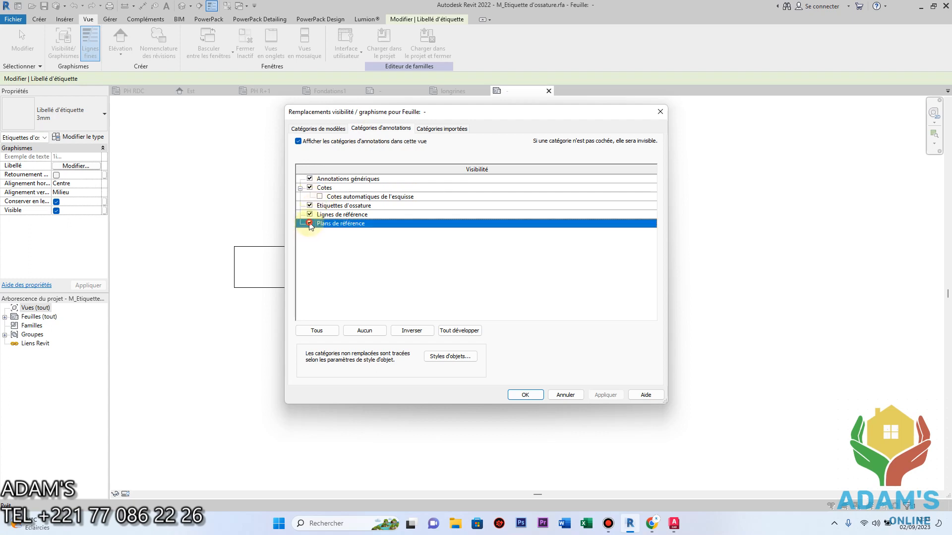
left_click(310, 223)
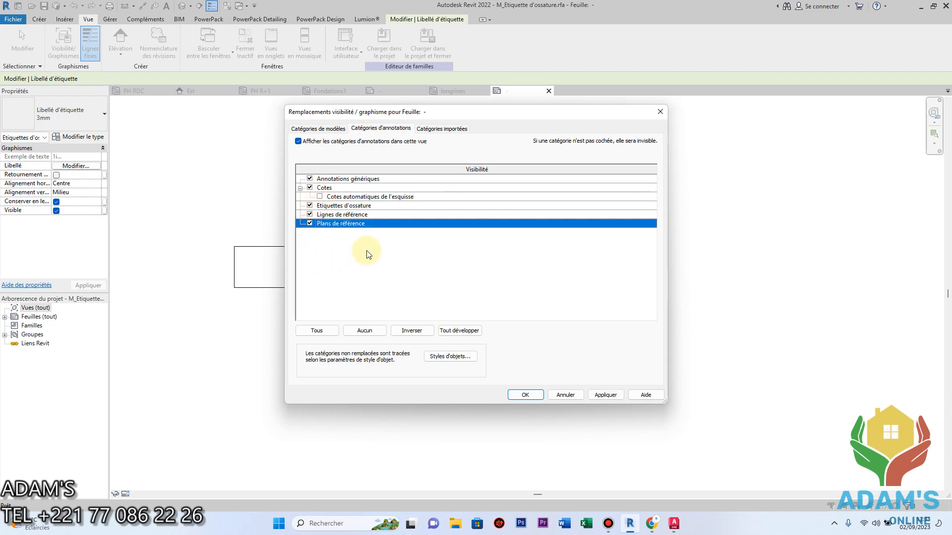
left_click(603, 395)
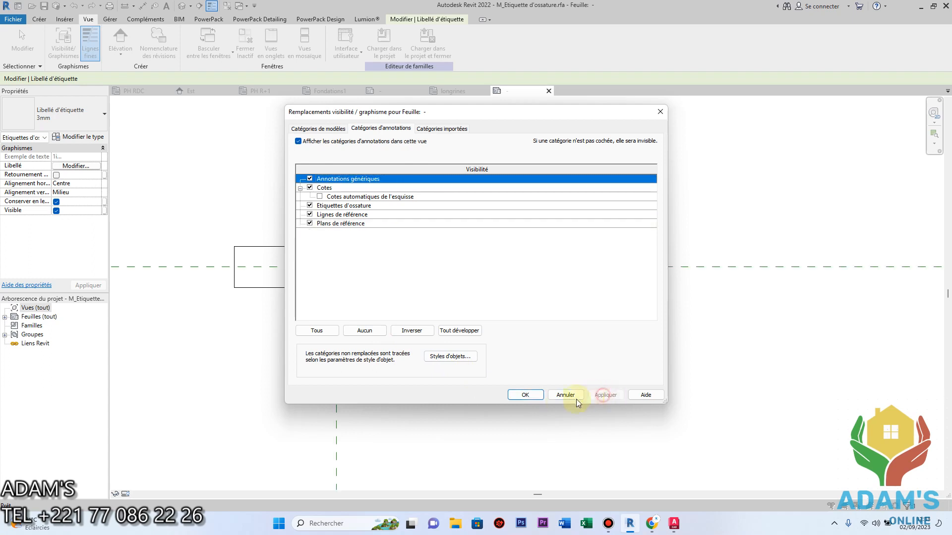
left_click(525, 395)
left_click(432, 358)
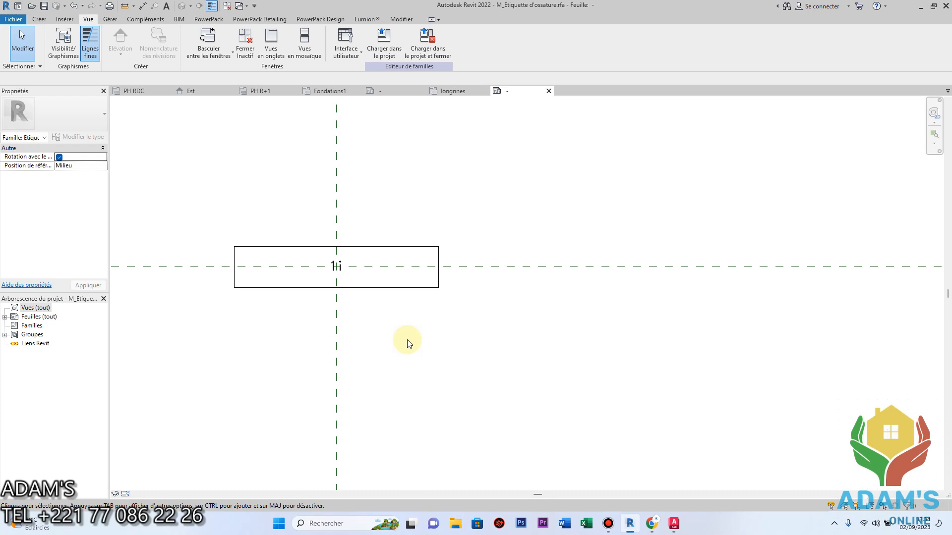
Step: Set the sample value of the label's Nom du type parameter to 15X30
left_click(345, 255)
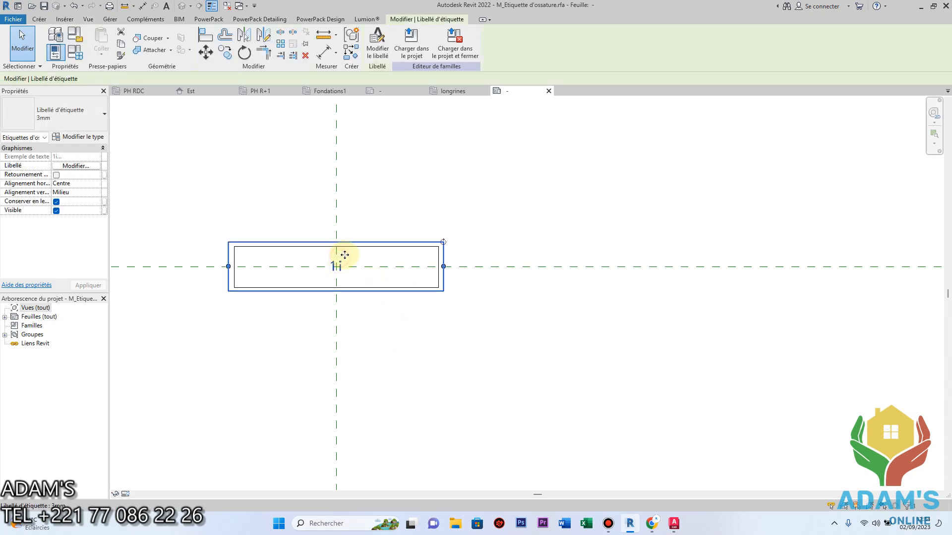
left_click(377, 43)
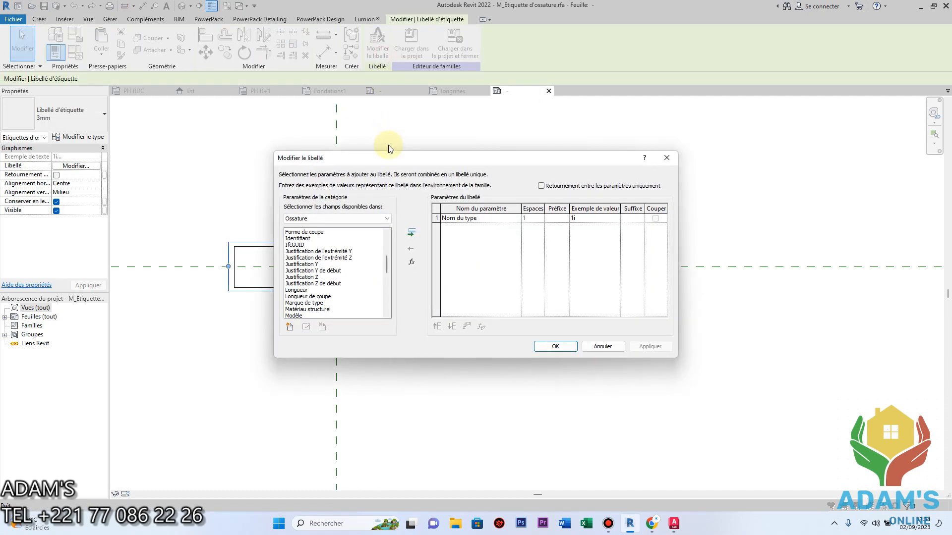
left_click(578, 219)
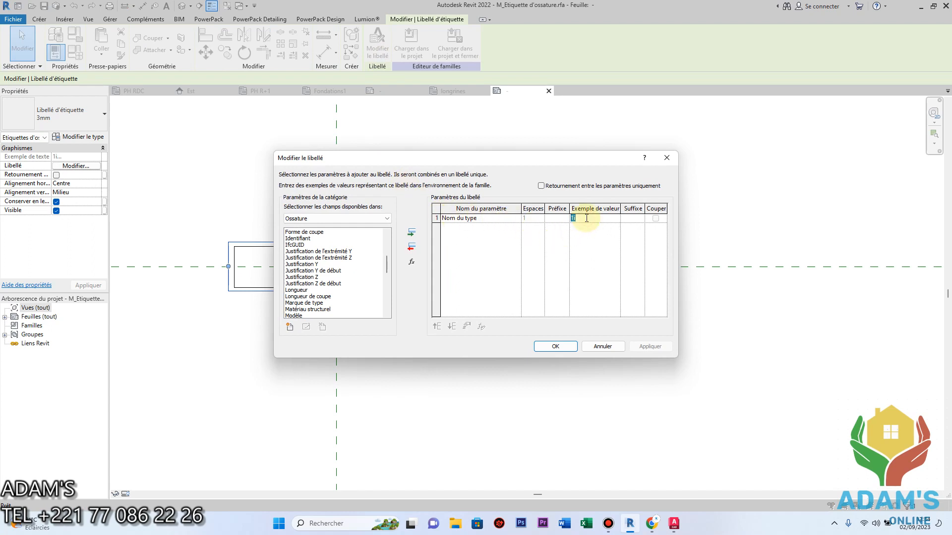
type("15X30")
left_click(561, 349)
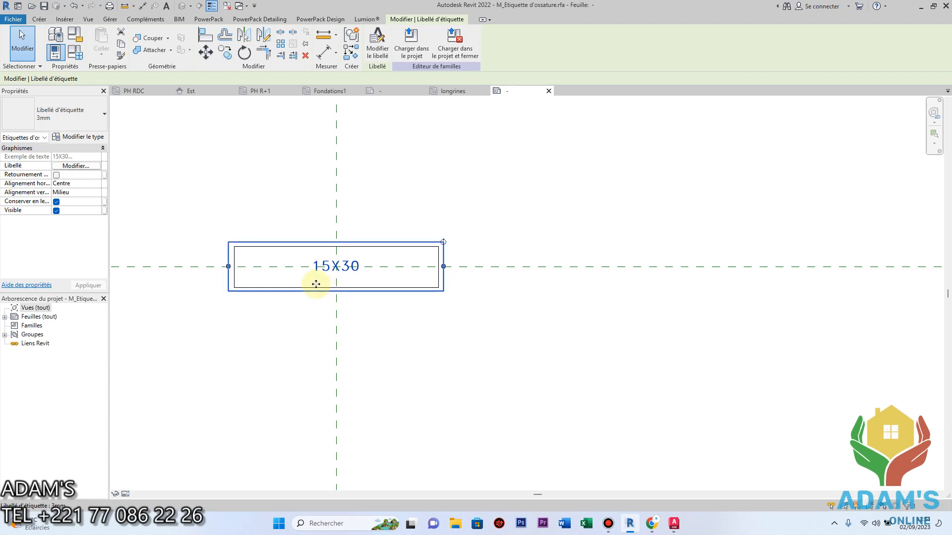
Step: Copy the 15X30 label to the left along the horizontal reference plane, leaving a small gap between the two texts
left_click(229, 58)
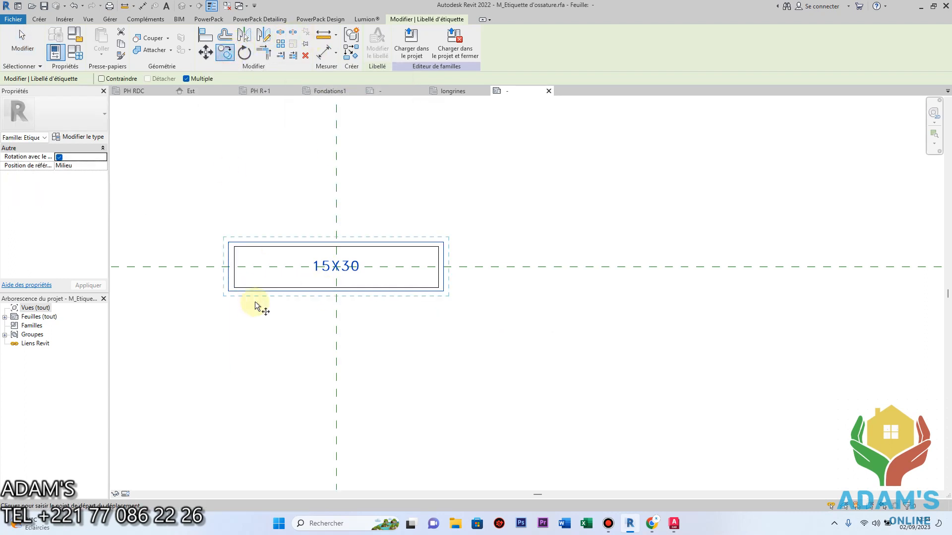
left_click(336, 267)
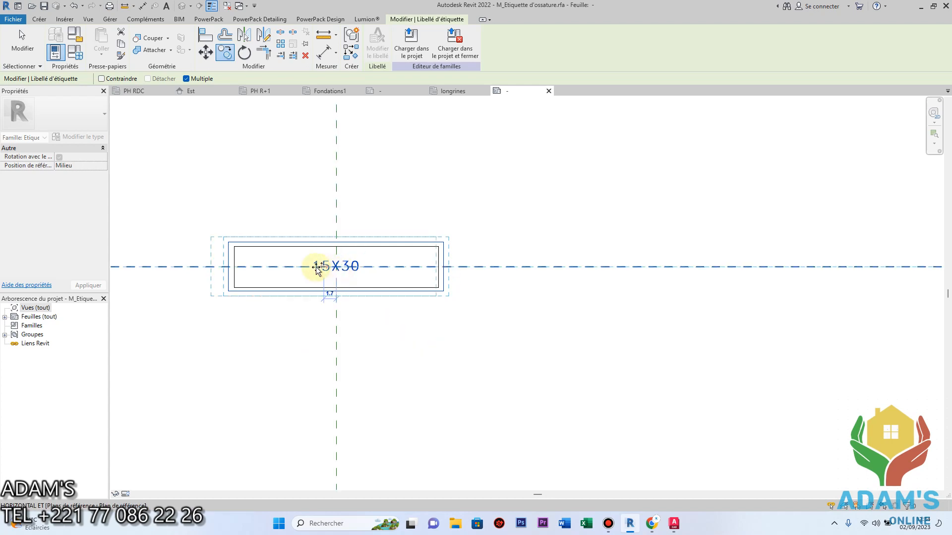
left_click(289, 268)
right_click(292, 272)
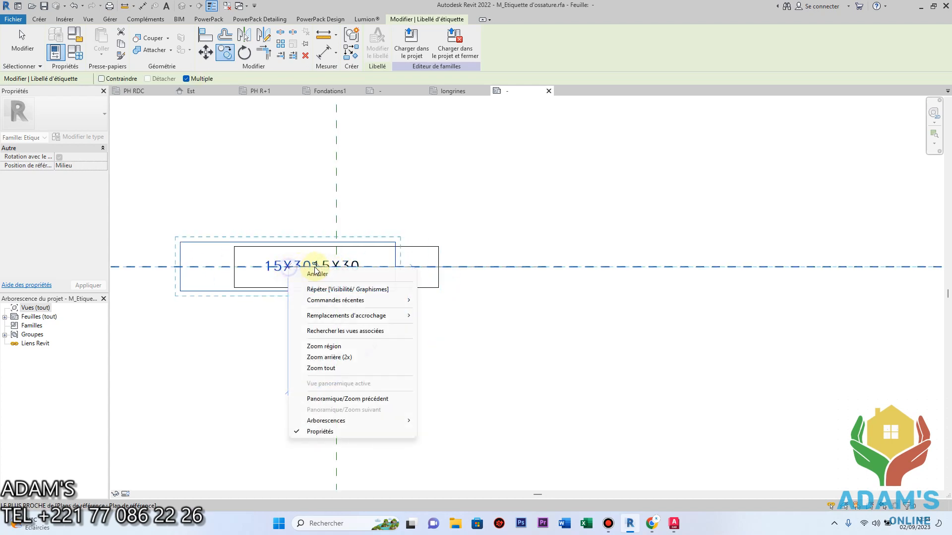
left_click(313, 274)
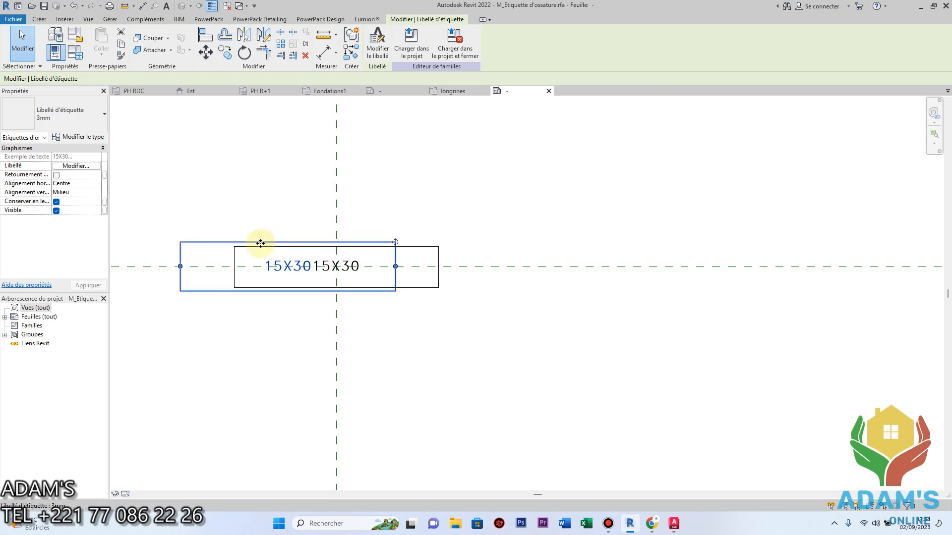
left_click_drag(267, 263, 256, 262)
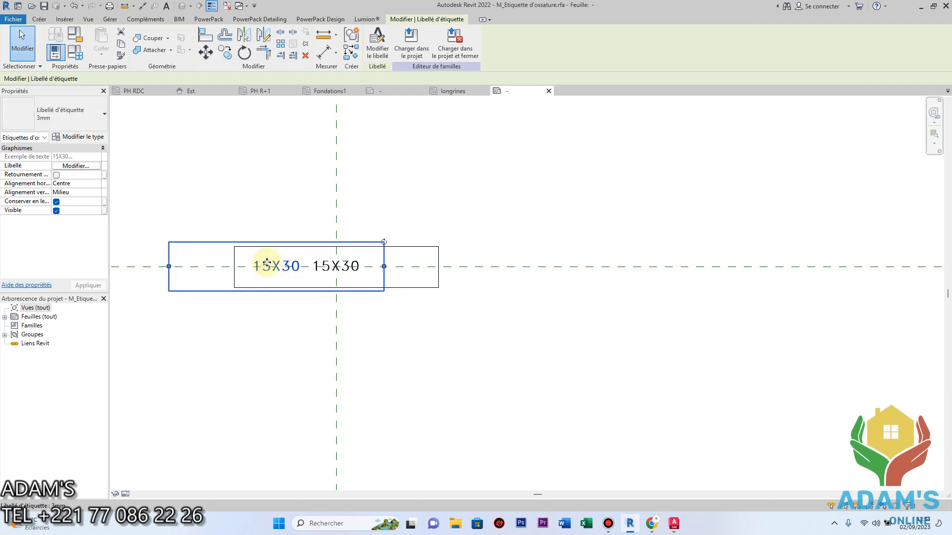
Step: Replace the Nom du type parameter with Commentaires in the copied label
left_click(378, 52)
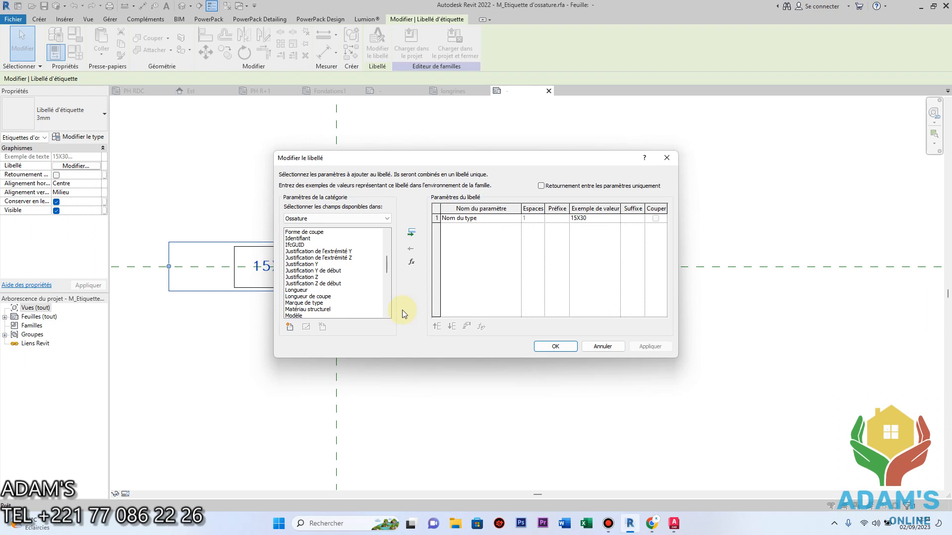
left_click(454, 218)
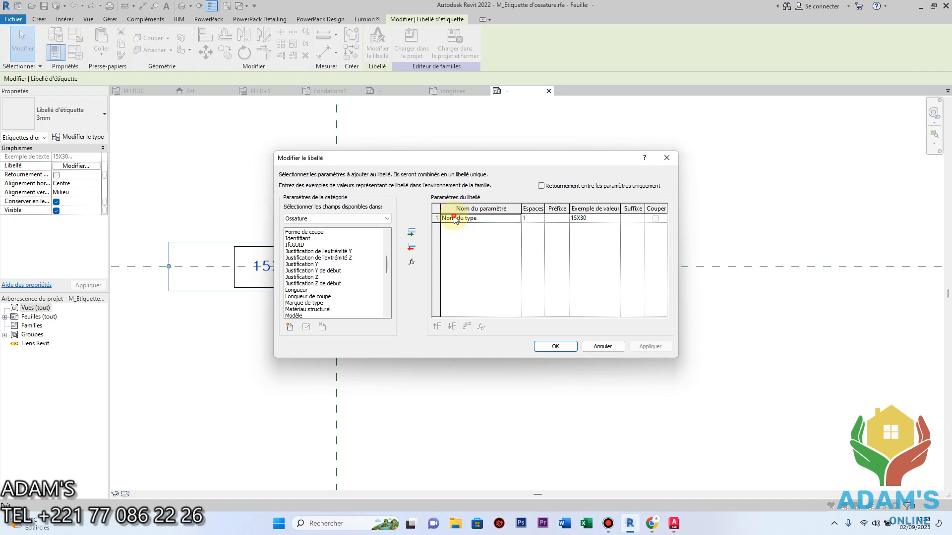
left_click(411, 248)
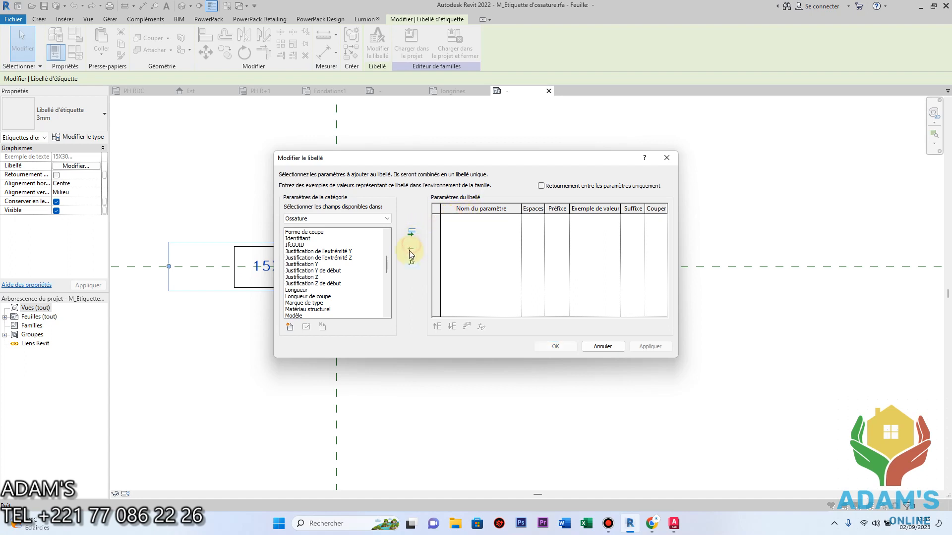
scroll(300, 268, "up", 6)
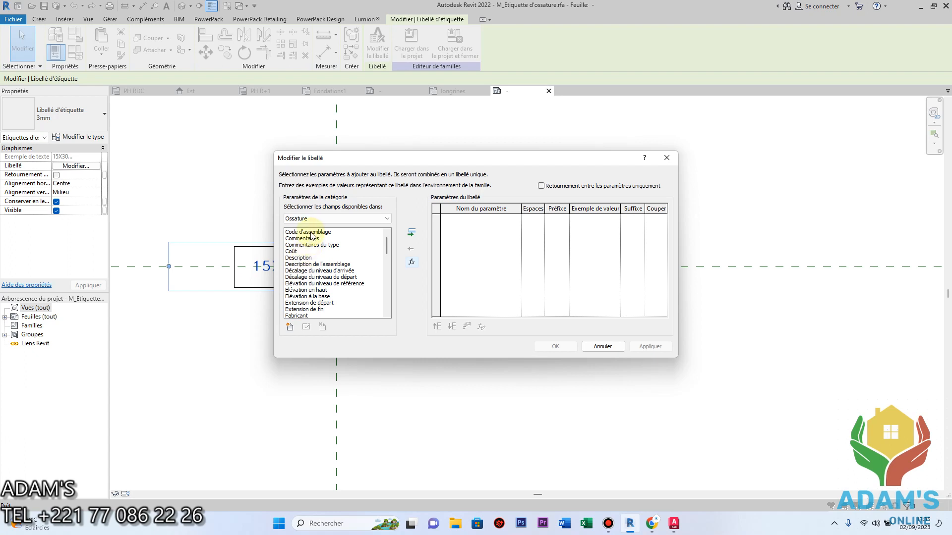
left_click(314, 239)
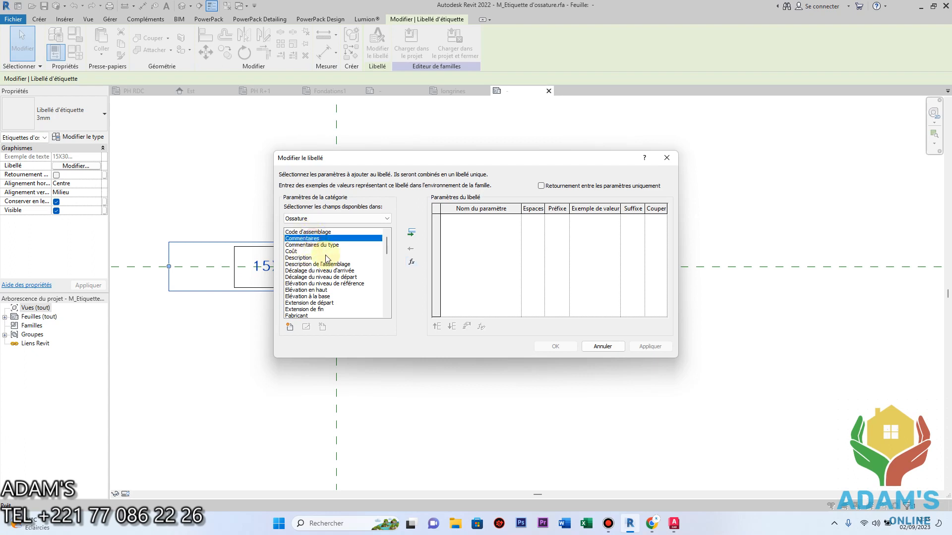
left_click(419, 235)
Step: Set the sample value of the Commentaires parameter to A and apply the label changes
left_click(591, 219)
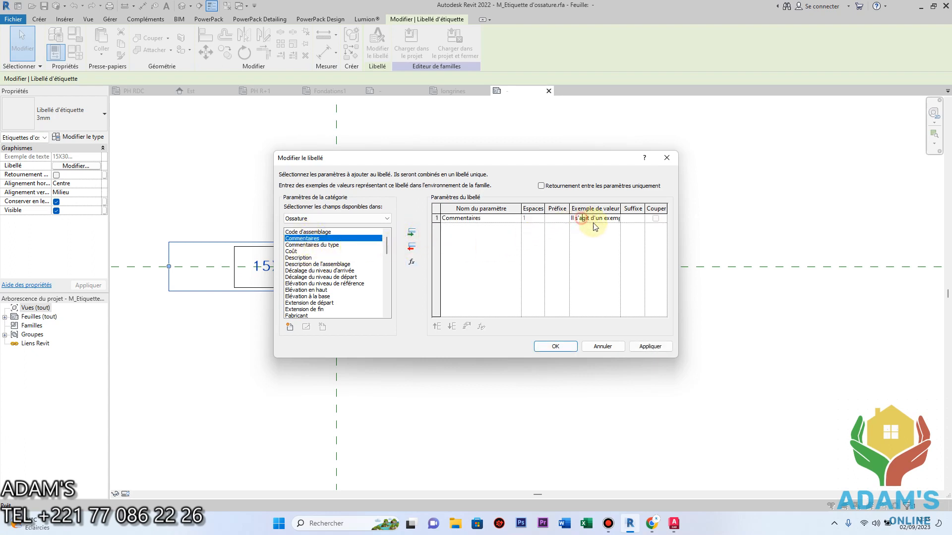
left_click_drag(601, 221, 516, 212)
key("BackSpace")
left_click_drag(608, 220, 520, 222)
key("BackSpace")
double_click(595, 220)
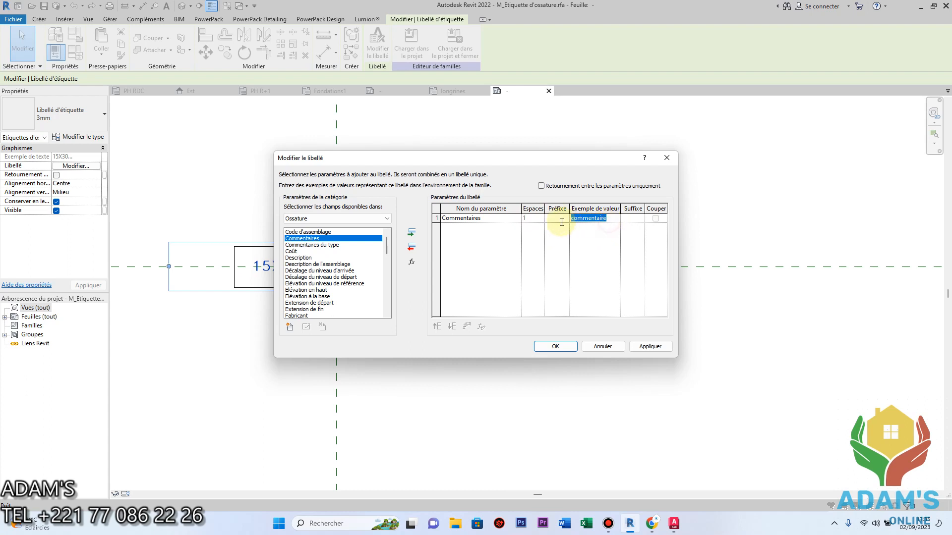
key("BackSpace")
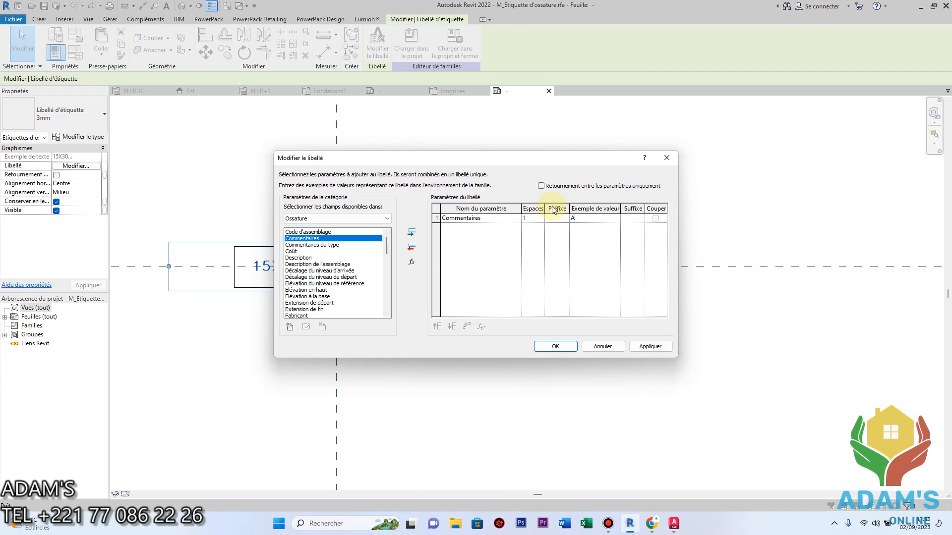
left_click(642, 347)
left_click(552, 345)
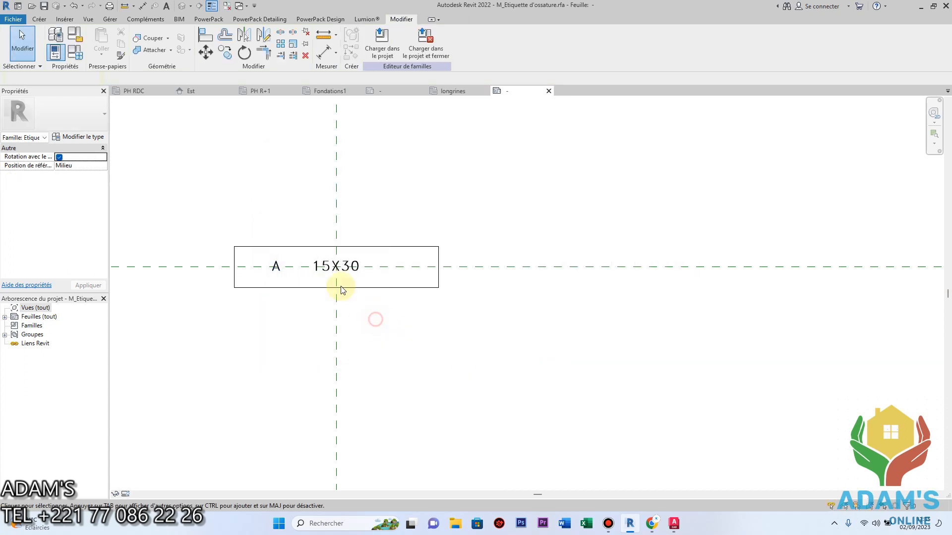
Step: Load the edited framing tag family into Projet1, replacing the existing version
scroll(297, 277, "up", 1)
left_click(274, 275)
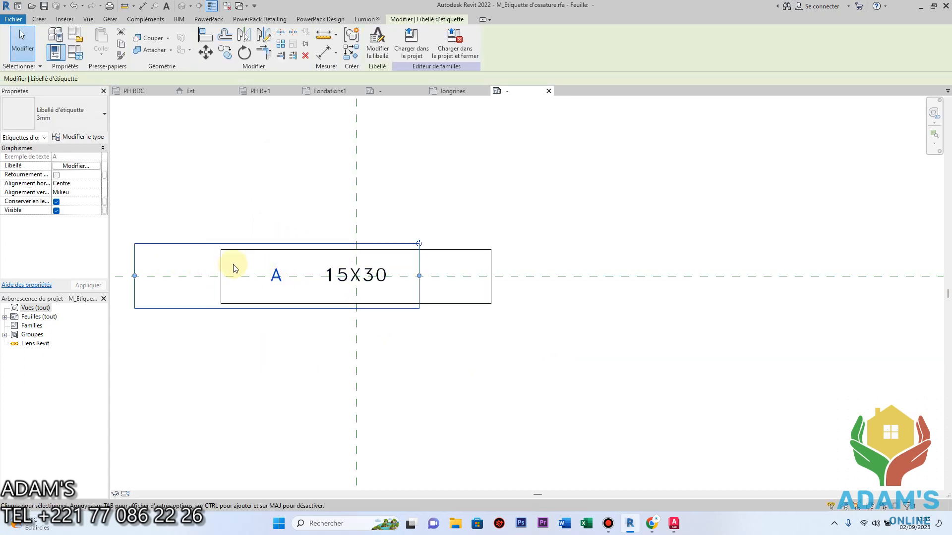
left_click(415, 342)
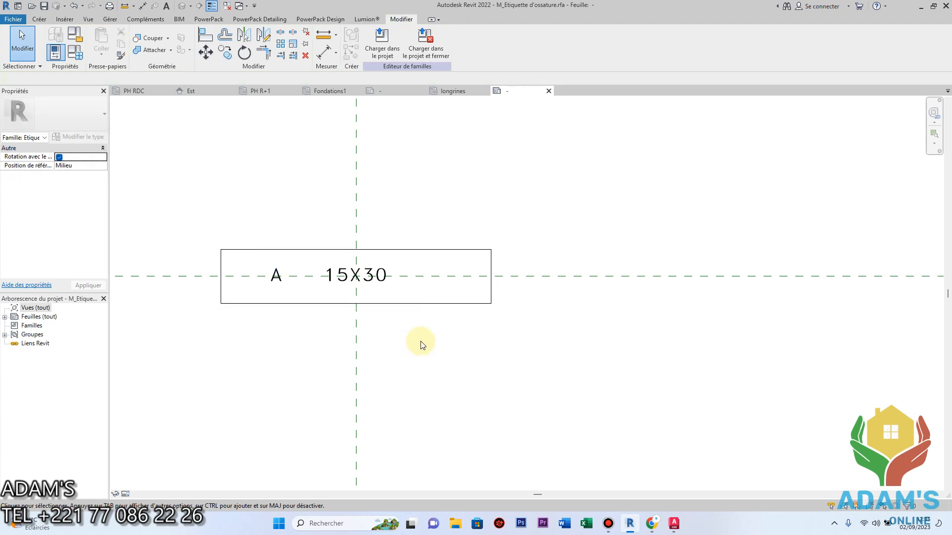
left_click(276, 276)
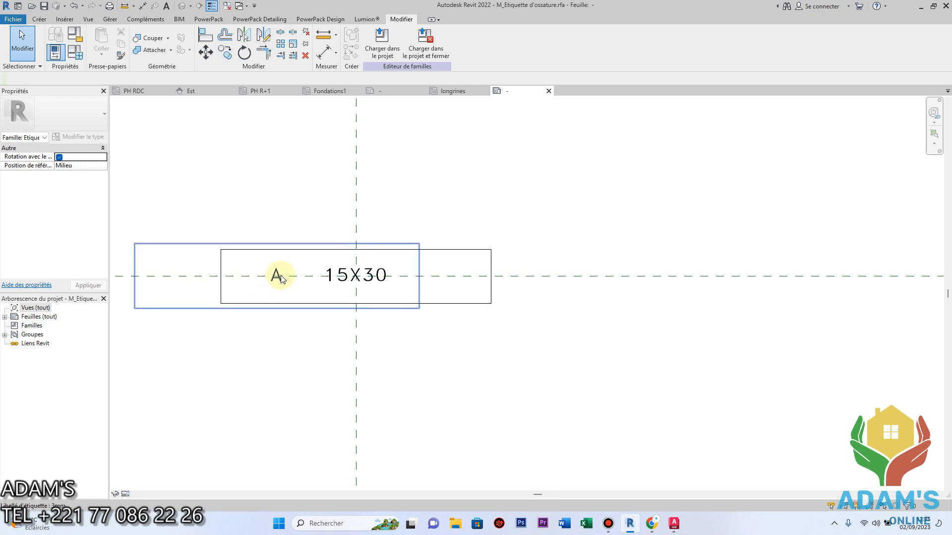
left_click(399, 53)
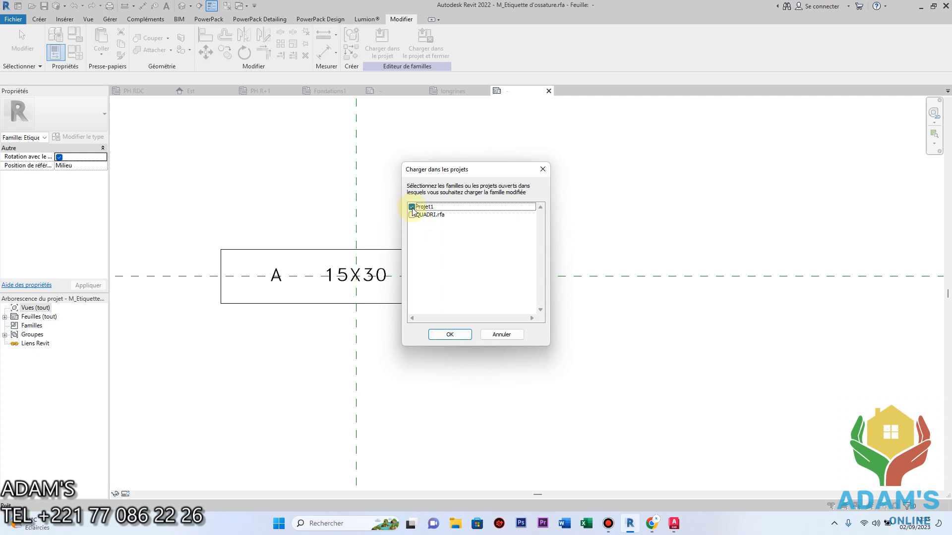
left_click(449, 334)
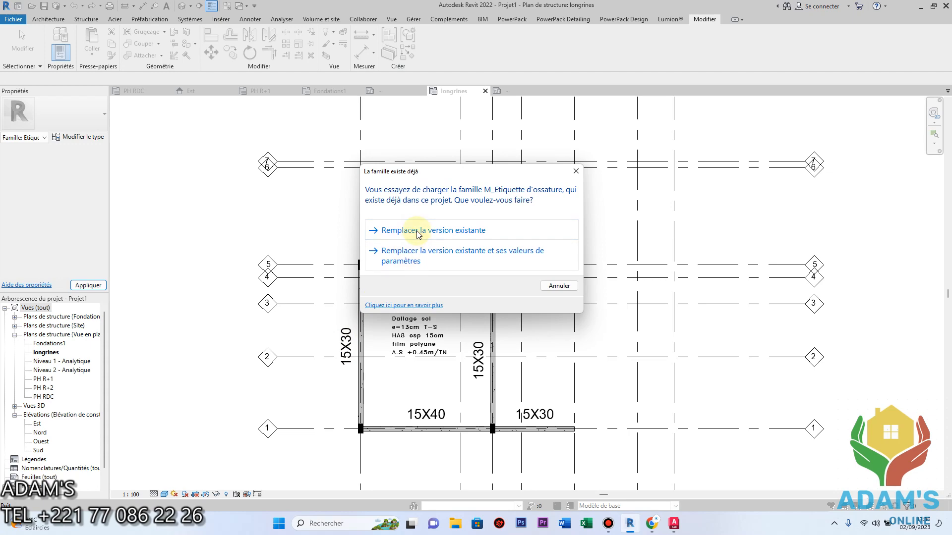
left_click(418, 231)
Step: Enter A1 as the comment in the 15X30 tag above the horizontal beam on axis 5
scroll(442, 259, "up", 2)
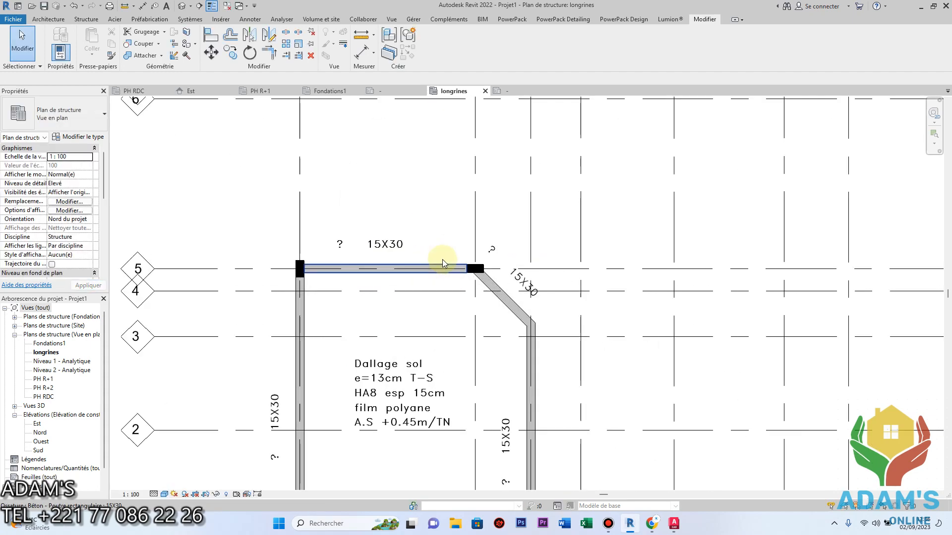
scroll(443, 260, "up", 1)
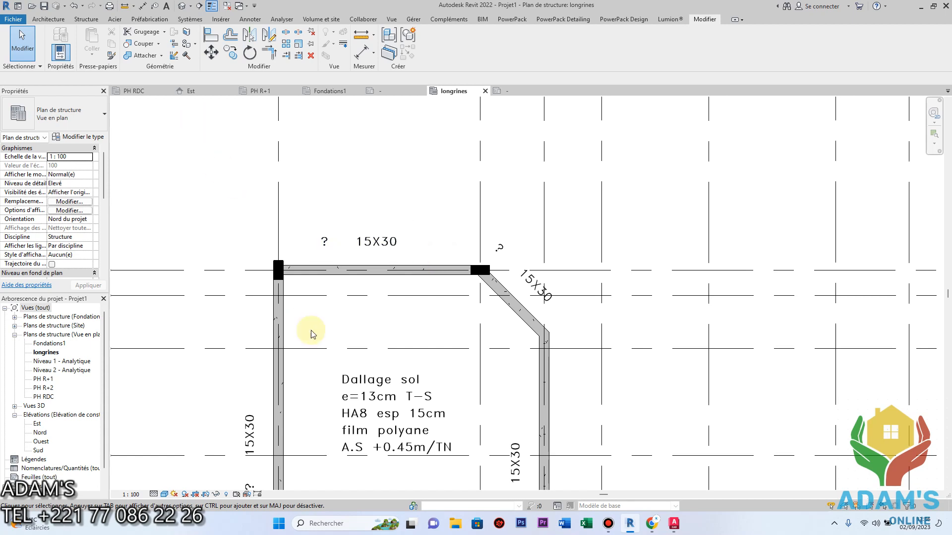
left_click(322, 252)
left_click(326, 247)
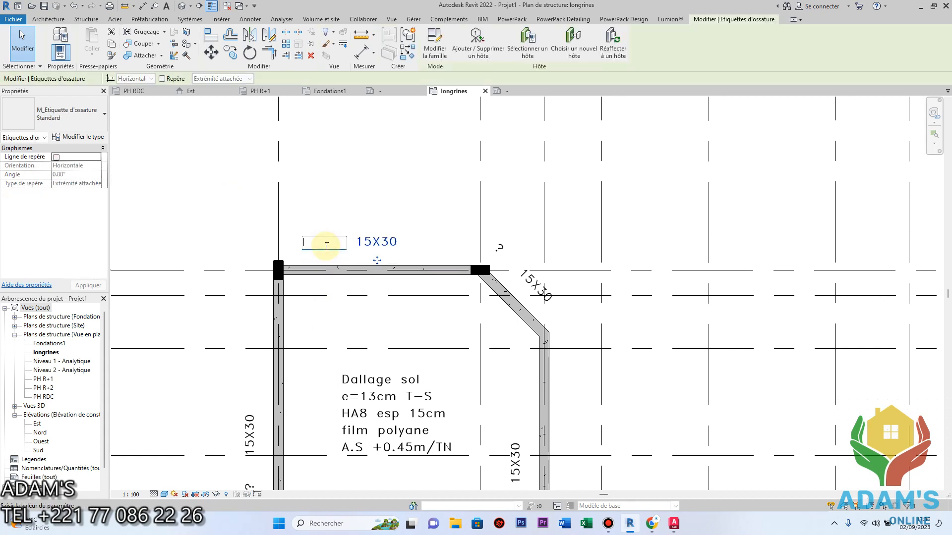
type("A1")
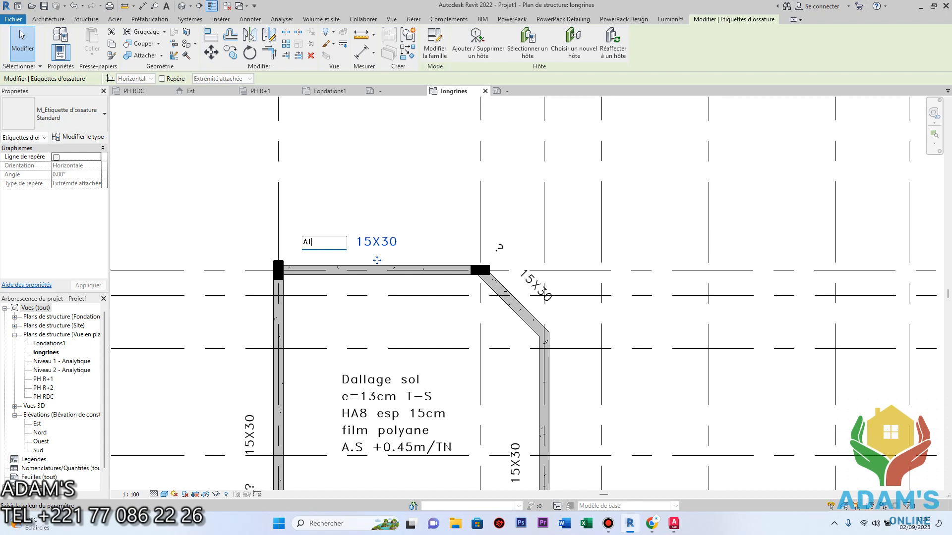
left_click(399, 182)
scroll(395, 231, "down", 2)
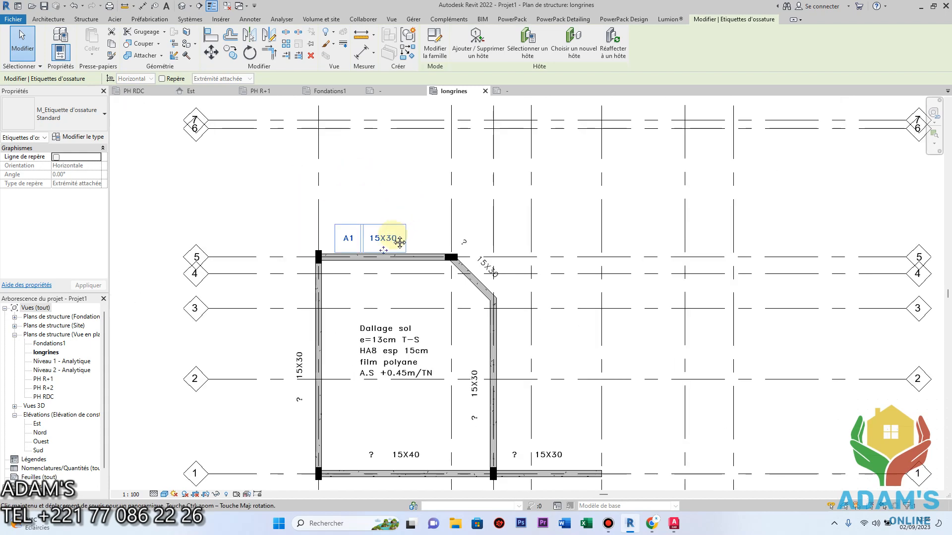
middle_click_drag(400, 243, 400, 244)
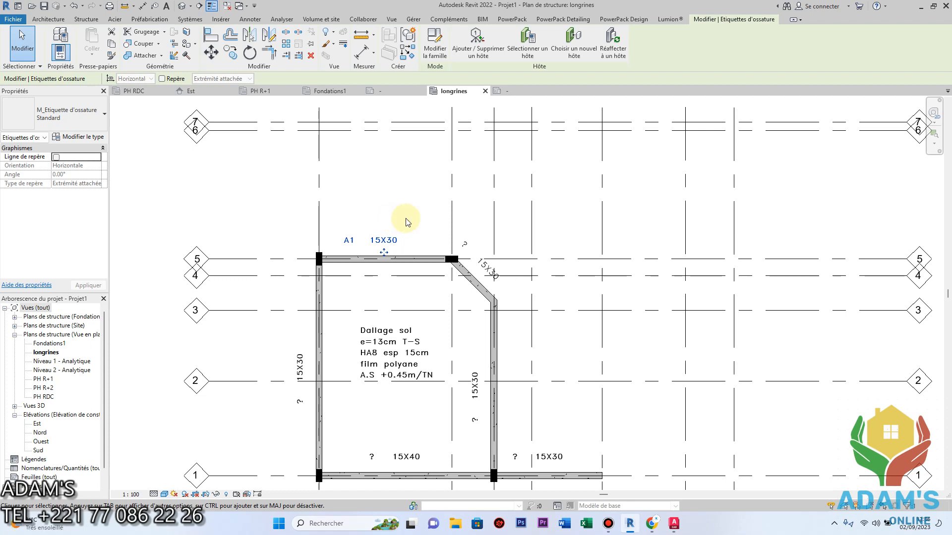
Step: Try lengthening the A1 comment of the axis 5 beam tag with a string of extra 1s to test the text spacing
scroll(365, 223, "up", 5)
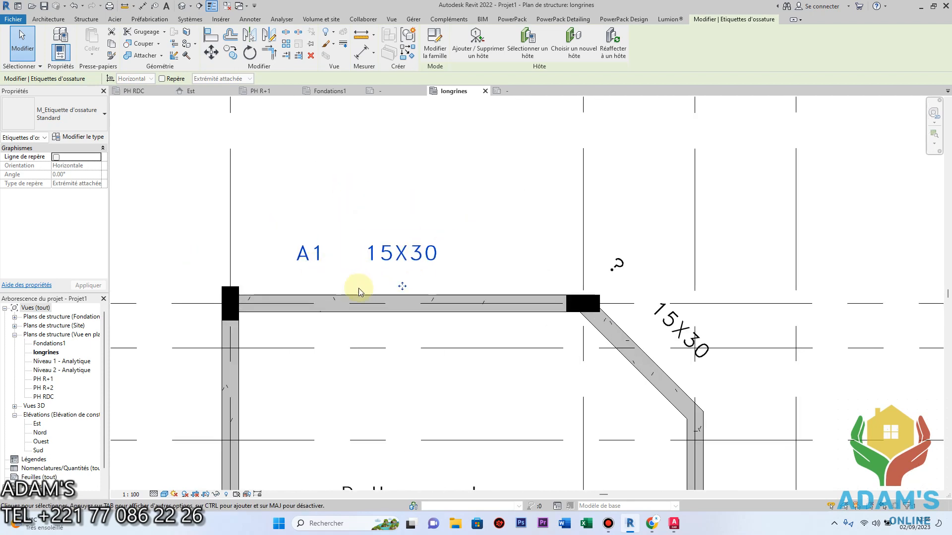
left_click(307, 253)
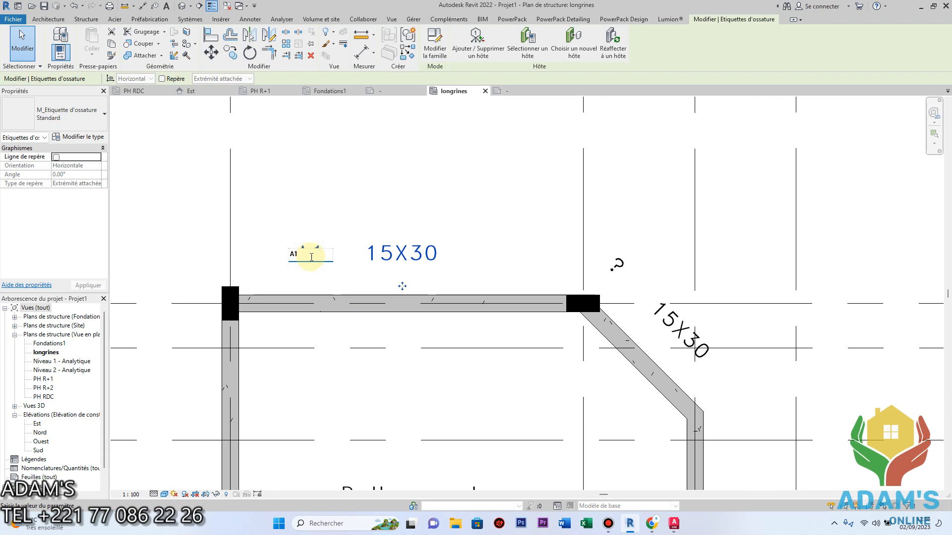
type("11111111")
left_click(410, 191)
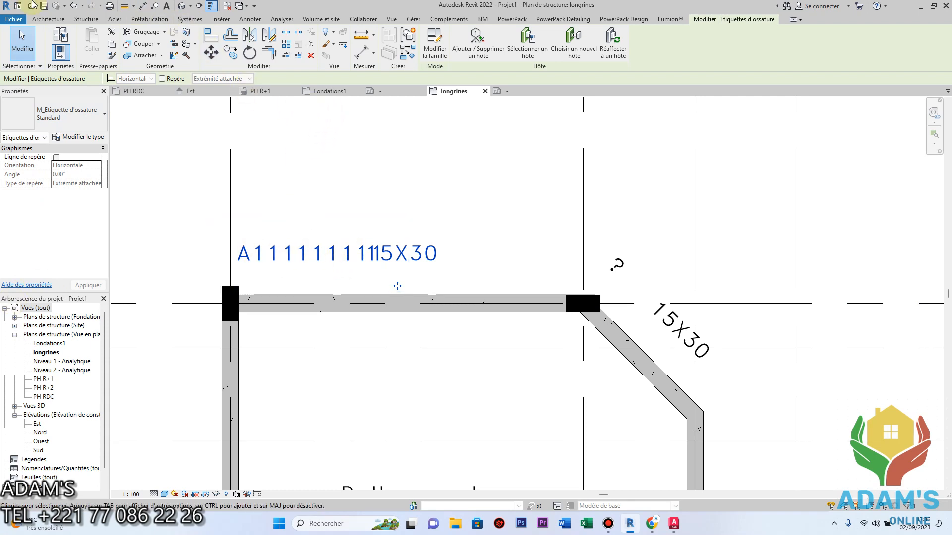
left_click(72, 10)
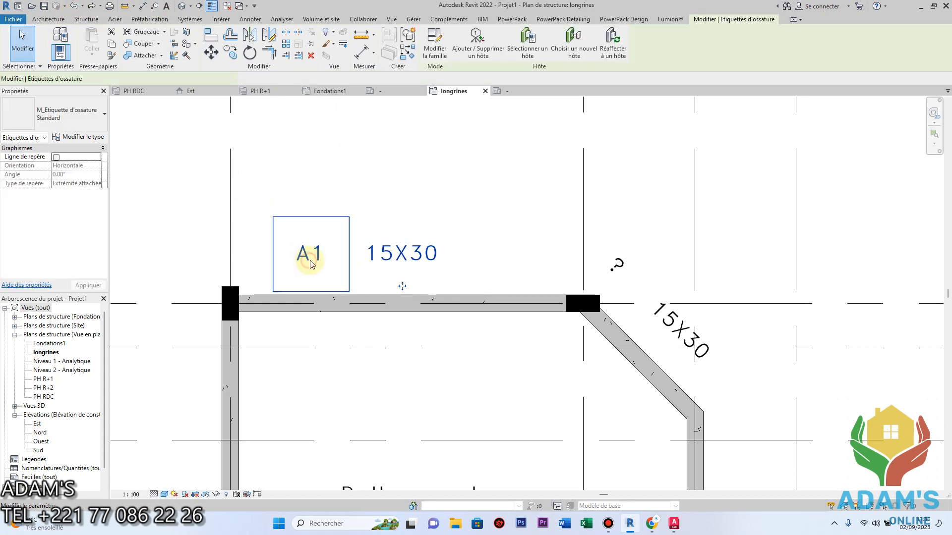
left_click(432, 185)
Step: Delete the four lines of the rectangle framing the A and 15X30 labels in the tag family
left_click(505, 93)
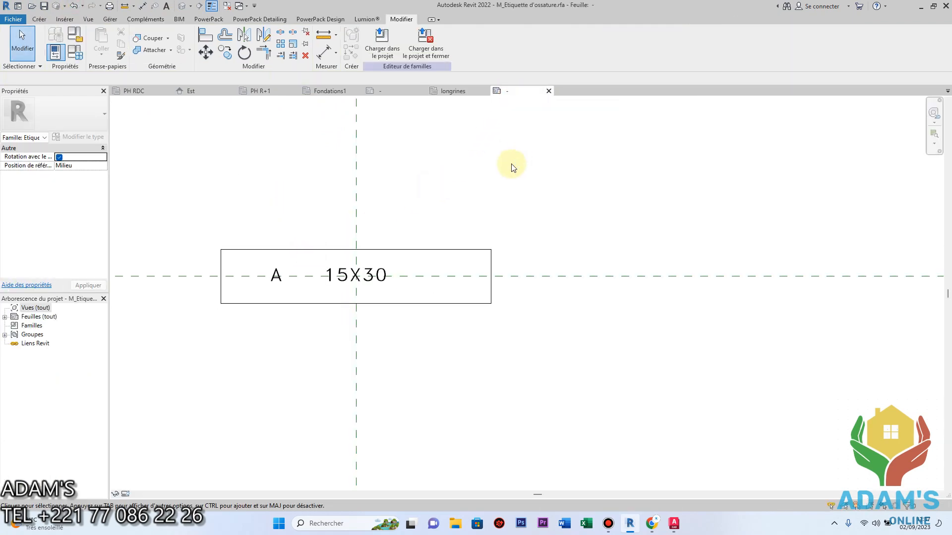
left_click(275, 274)
left_click(260, 372)
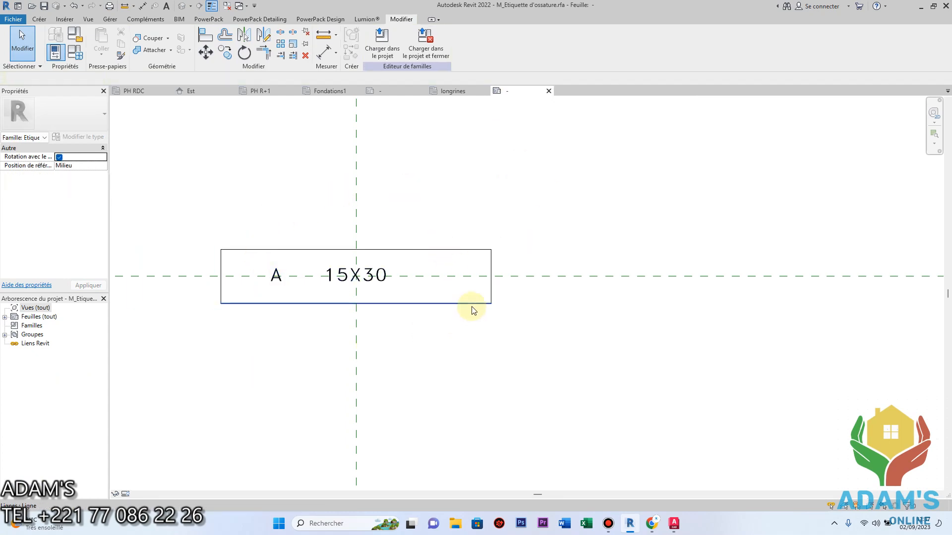
left_click(471, 306)
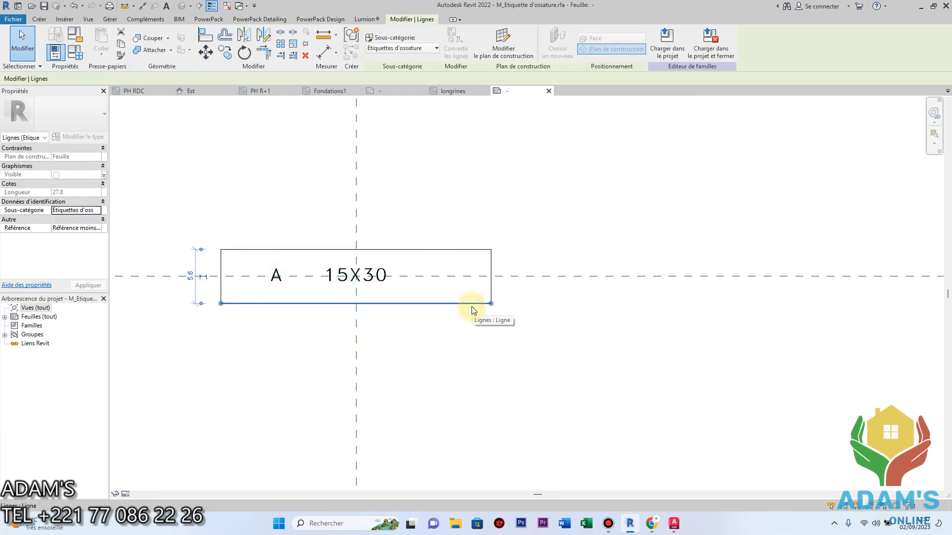
left_click(306, 55)
left_click(423, 249)
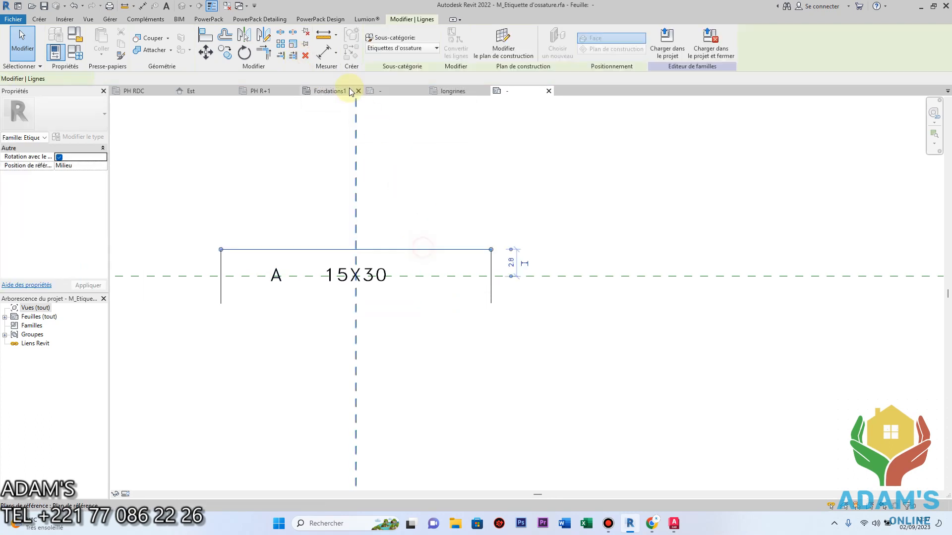
left_click(306, 55)
left_click(491, 259)
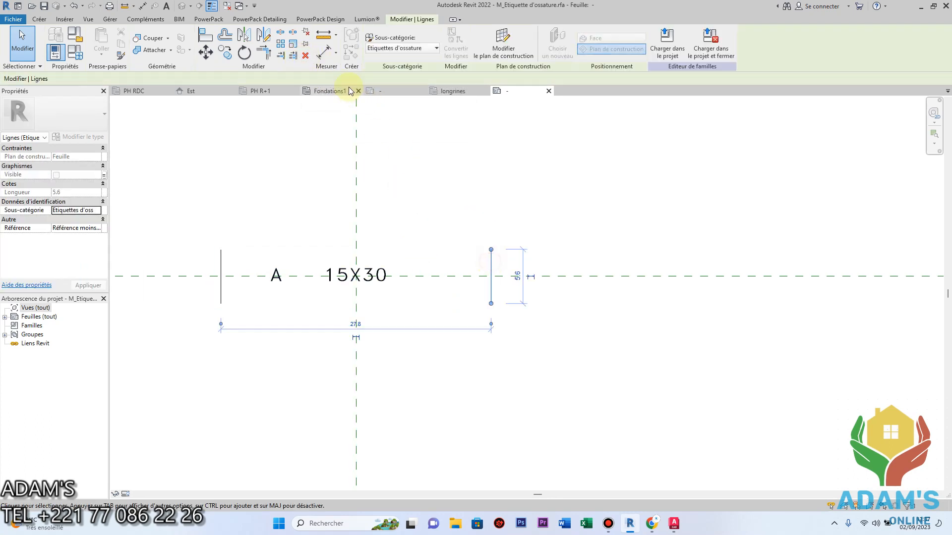
left_click(305, 55)
left_click(220, 268)
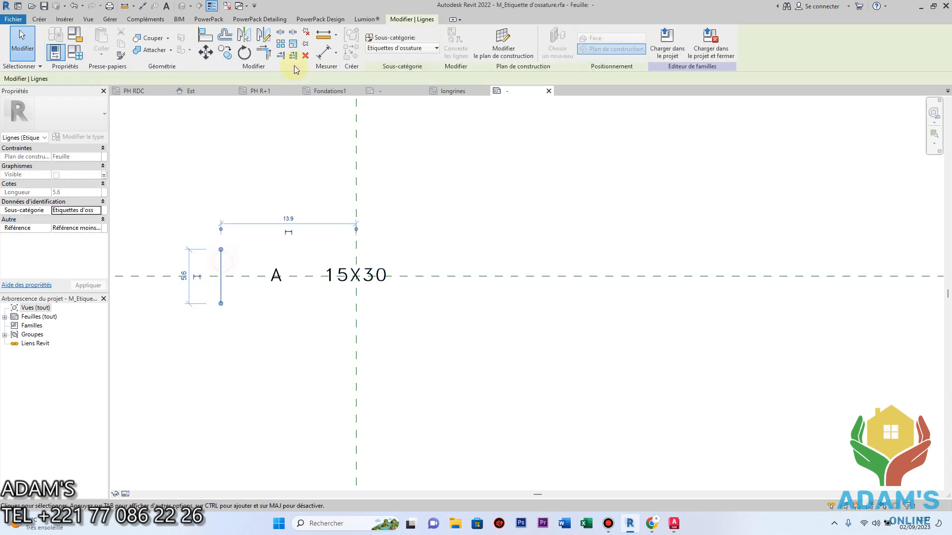
left_click(306, 55)
Step: Nudge the A label to the right along the horizontal reference plane, closer to the 15X30 label
left_click(280, 260)
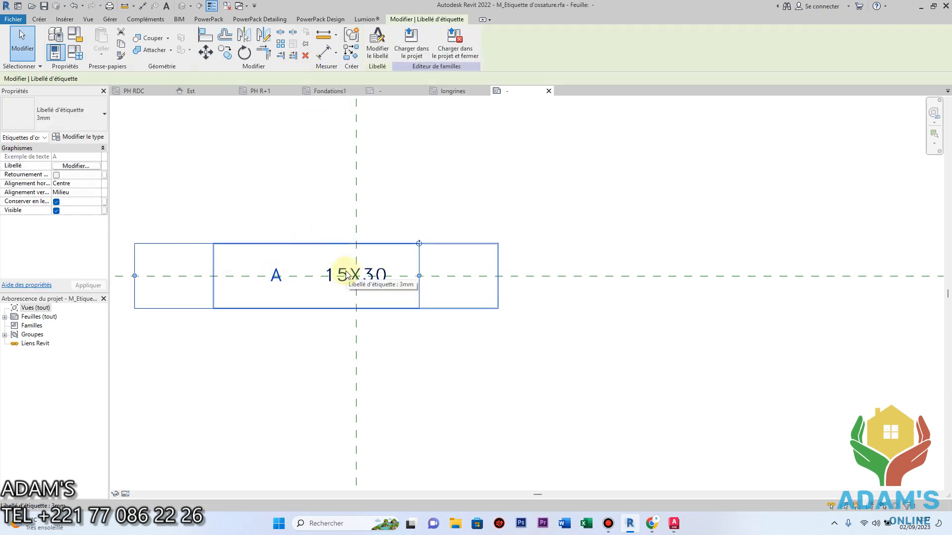
key("Right")
key("Right")
key("Right")
key("Right")
key("Right")
key("Right")
key("Right")
key("Right")
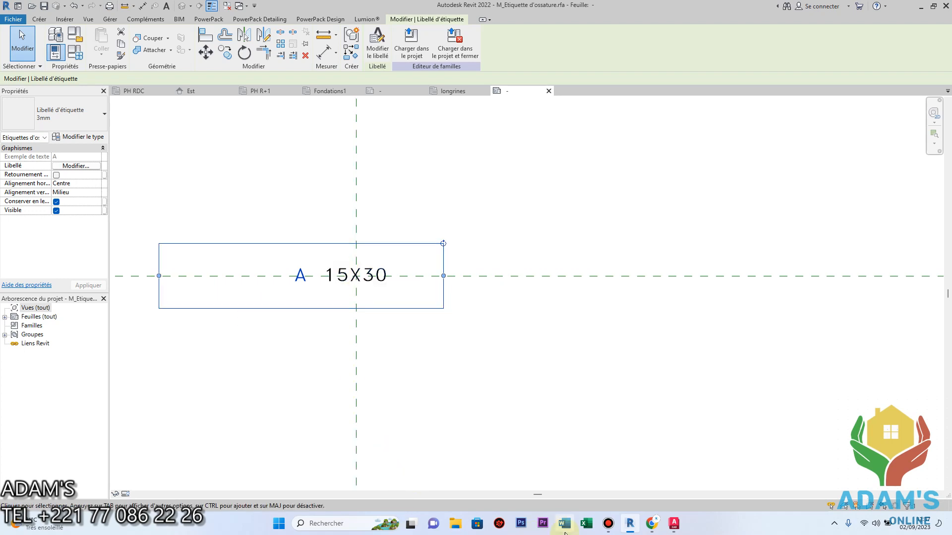
left_click(608, 523)
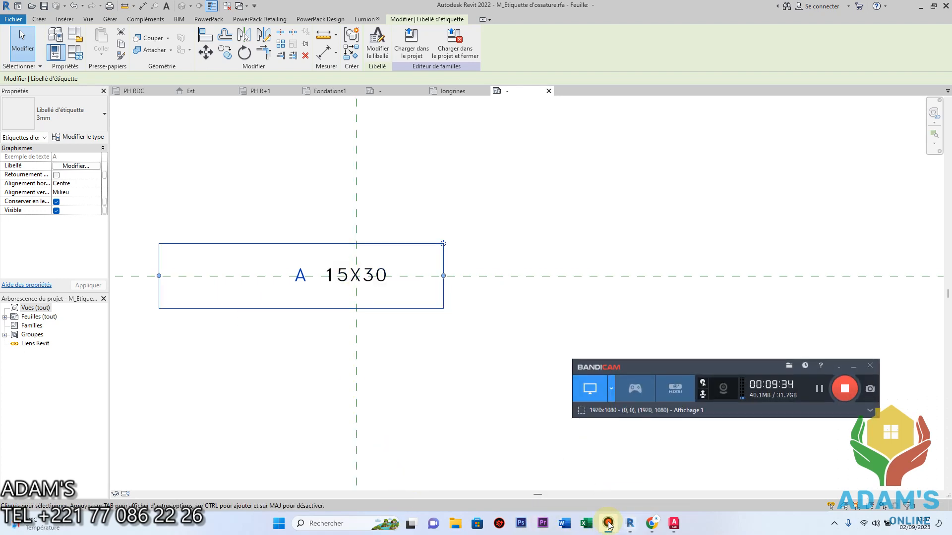
left_click(852, 371)
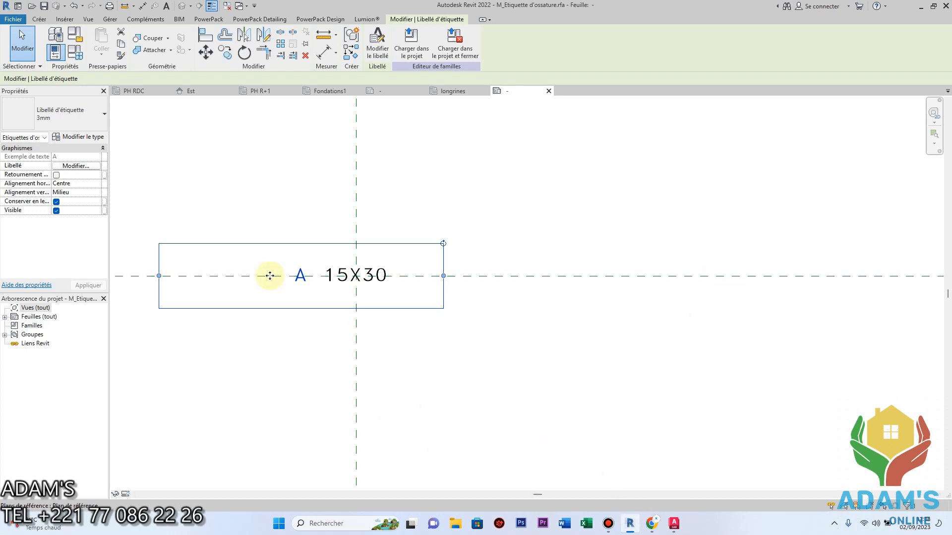
left_click(612, 531)
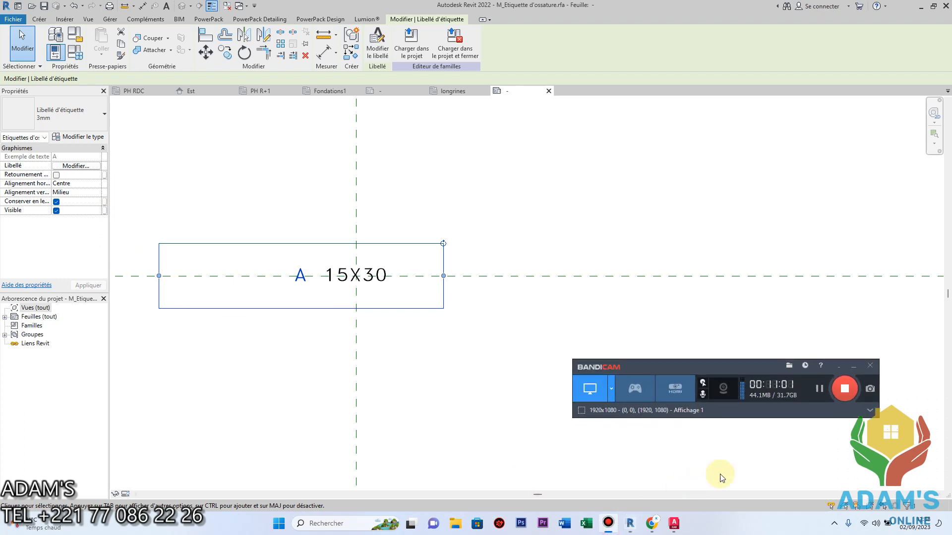
left_click(730, 336)
Step: Set the horizontal alignment of the A label to Droite
left_click(95, 185)
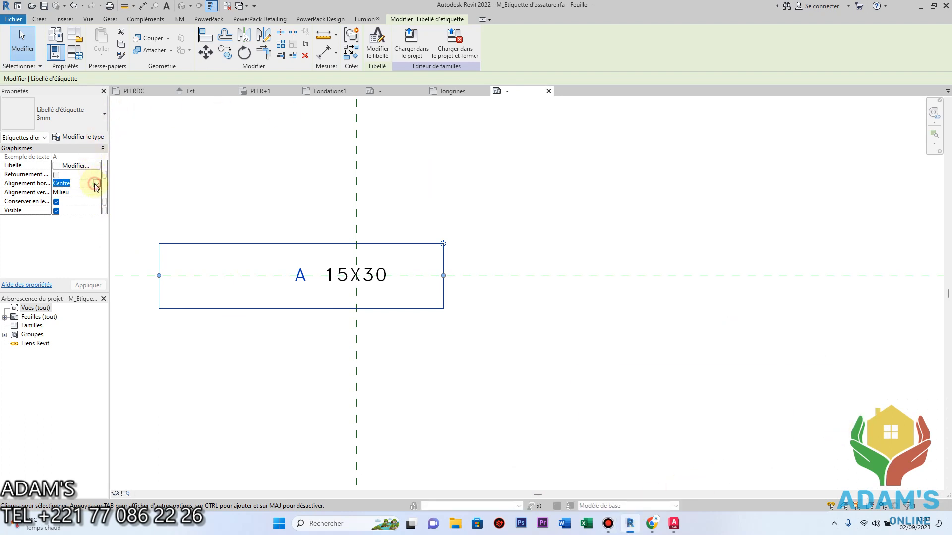
left_click(96, 185)
left_click(95, 188)
left_click(97, 195)
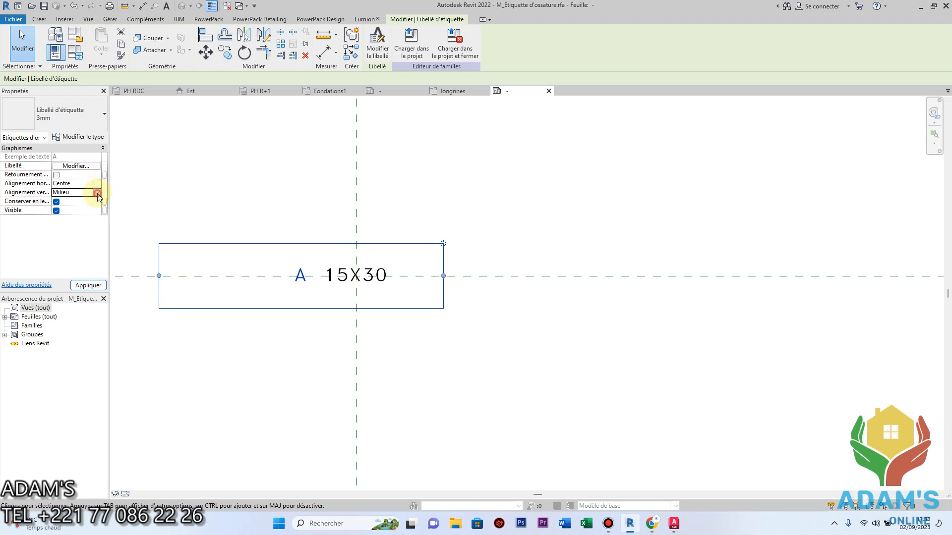
left_click(97, 193)
left_click(96, 185)
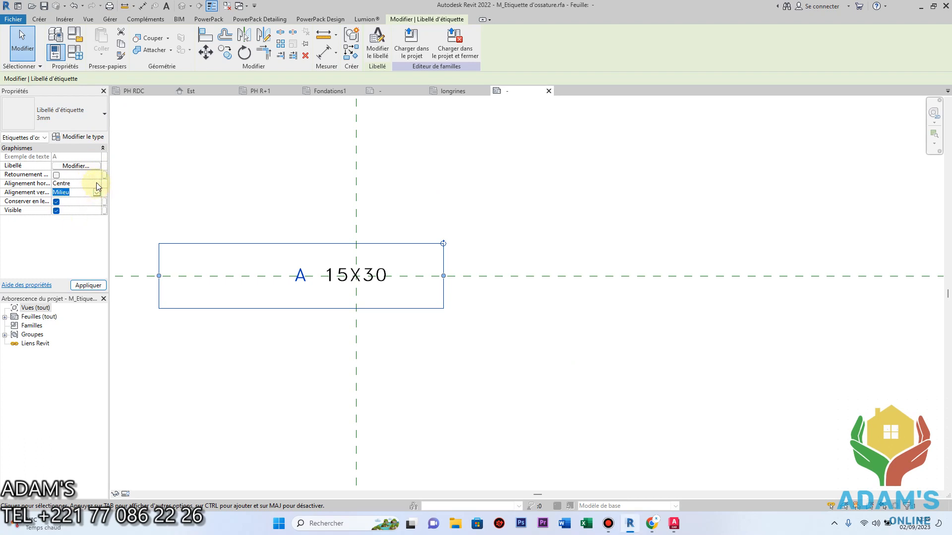
left_click(97, 184)
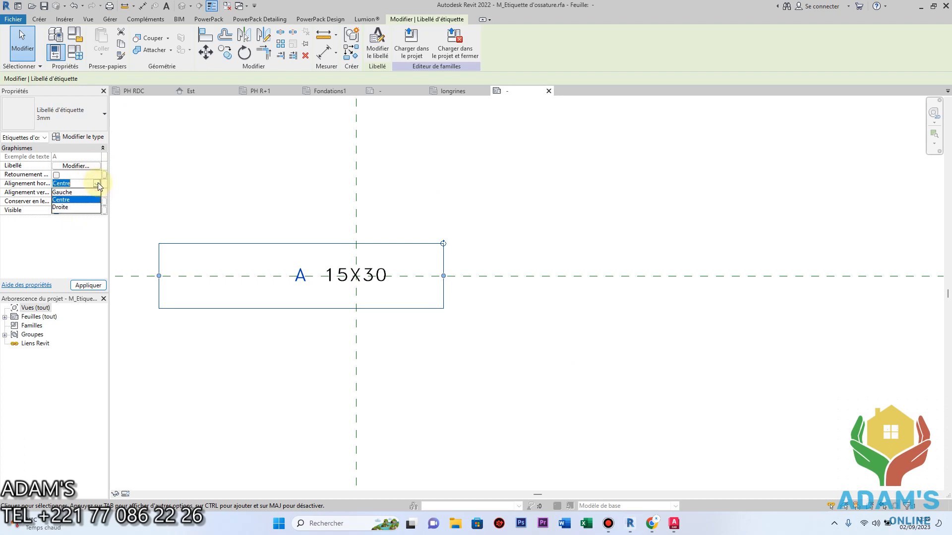
left_click(68, 208)
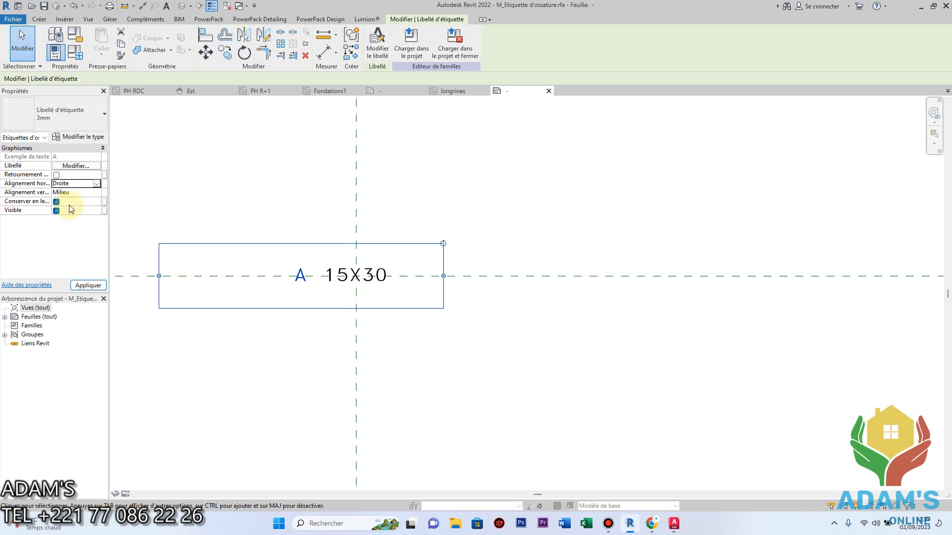
Step: Apply the Droite alignment to the A label and reposition it along the horizontal reference plane, just before the 15X30 label
left_click(88, 286)
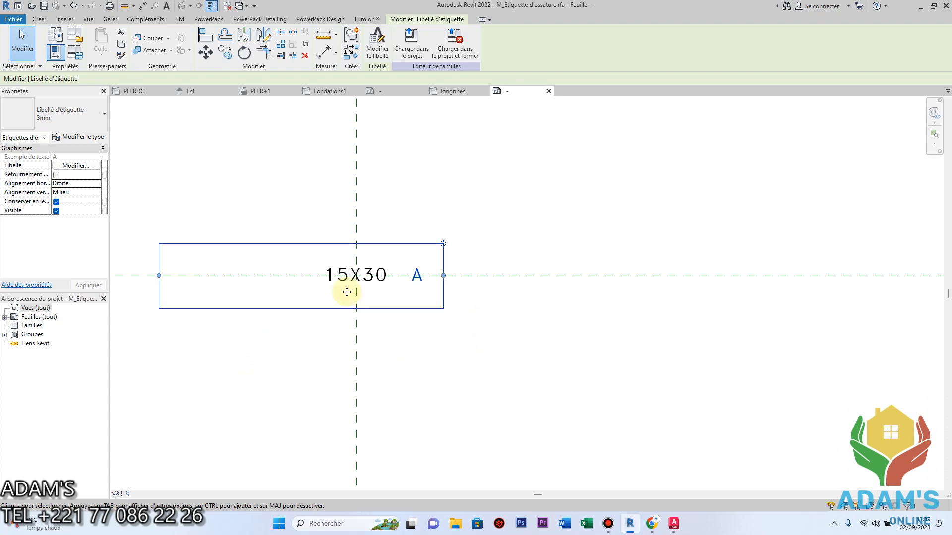
left_click_drag(415, 276, 307, 278)
left_click(315, 396)
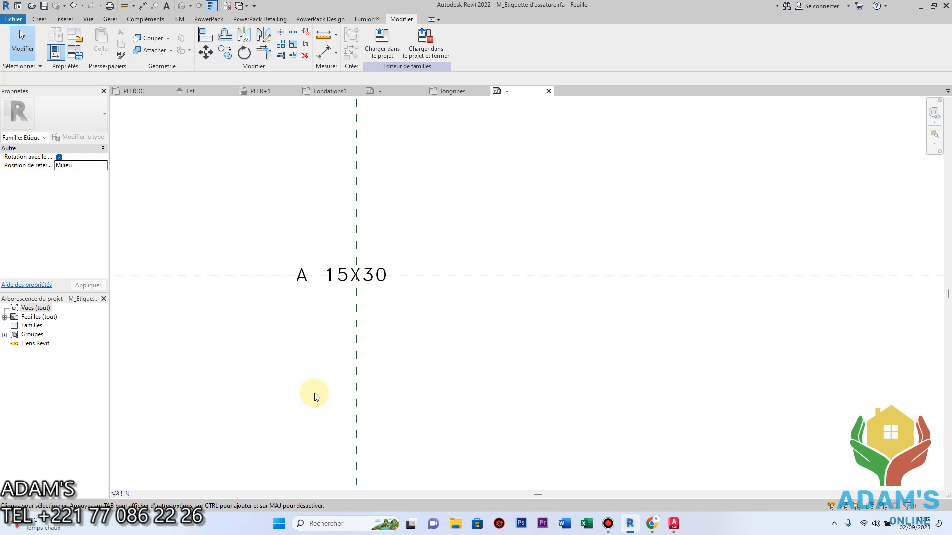
Step: Load the modified framing tag family into Projet1 only
left_click(382, 42)
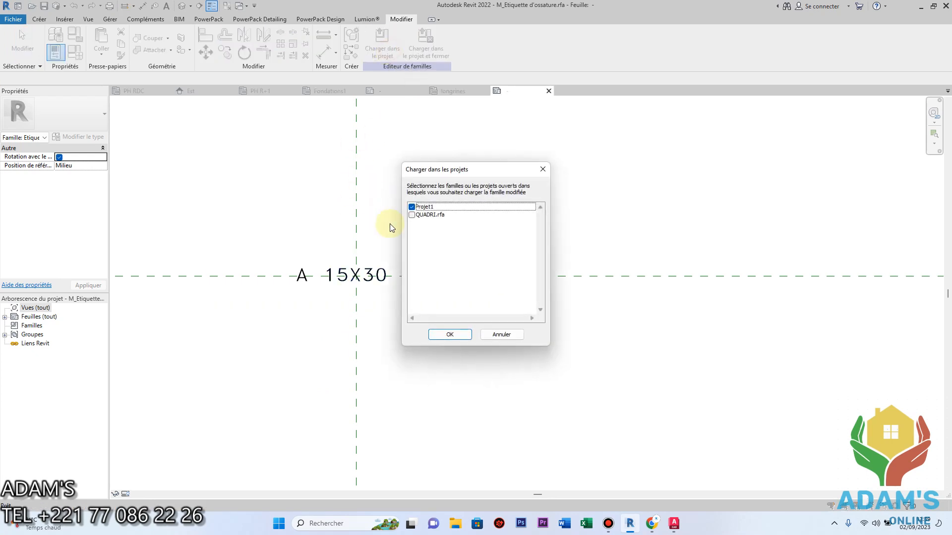
left_click(446, 335)
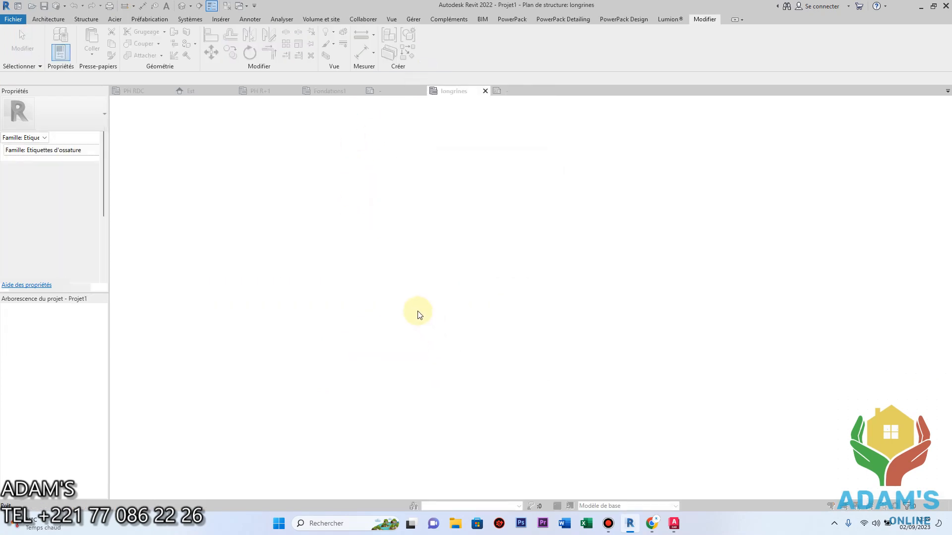
left_click(407, 231)
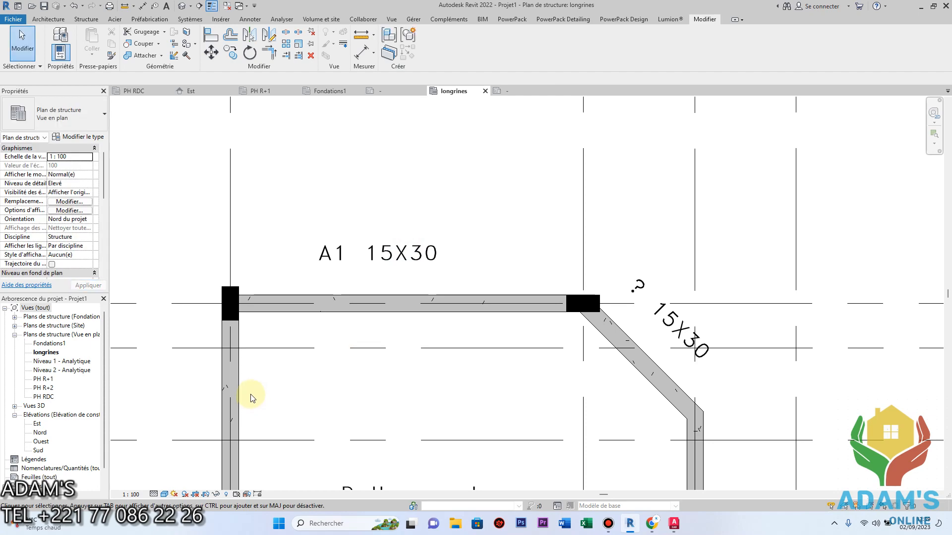
Step: Extend the A1 comment of the axis 5 beam tag to A111111111 to test the spacing from the 15X30 size
scroll(357, 379, "down", 4)
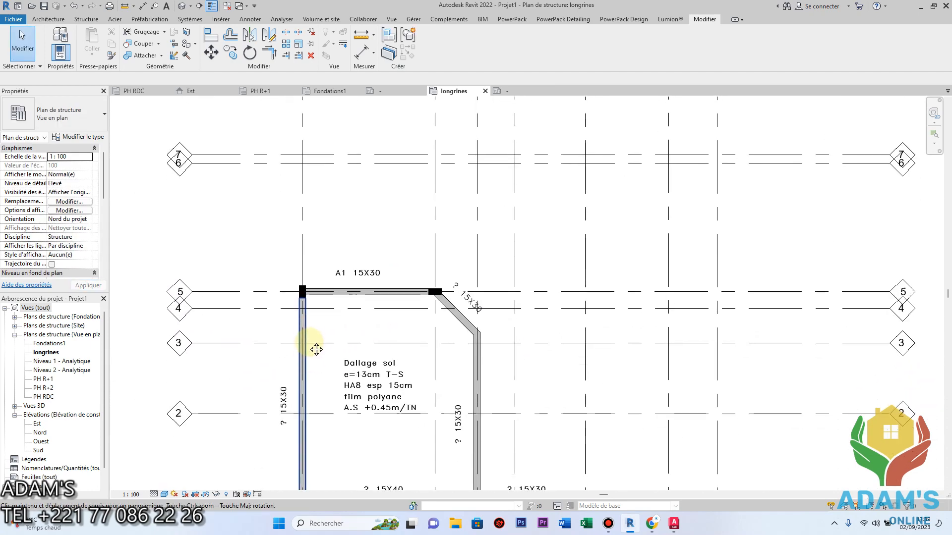
scroll(307, 347, "up", 3)
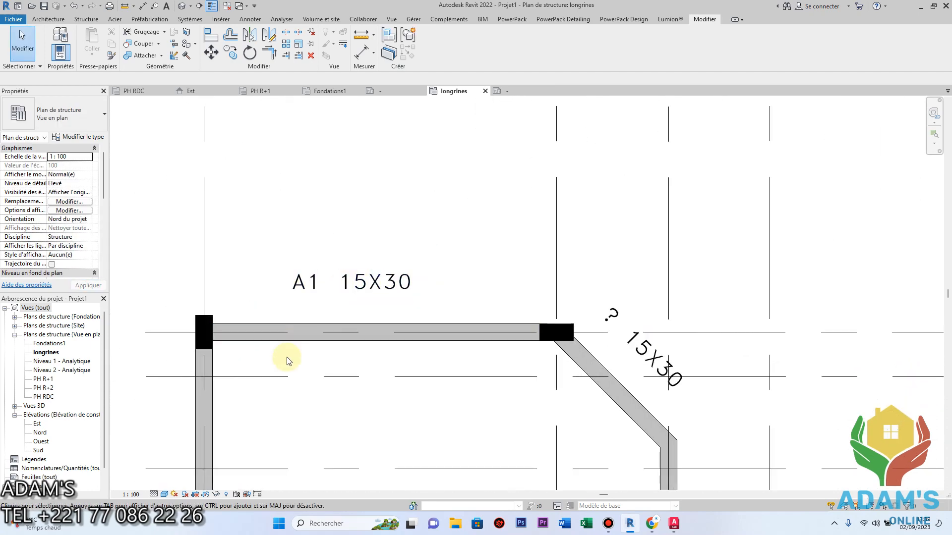
left_click(309, 287)
left_click(307, 285)
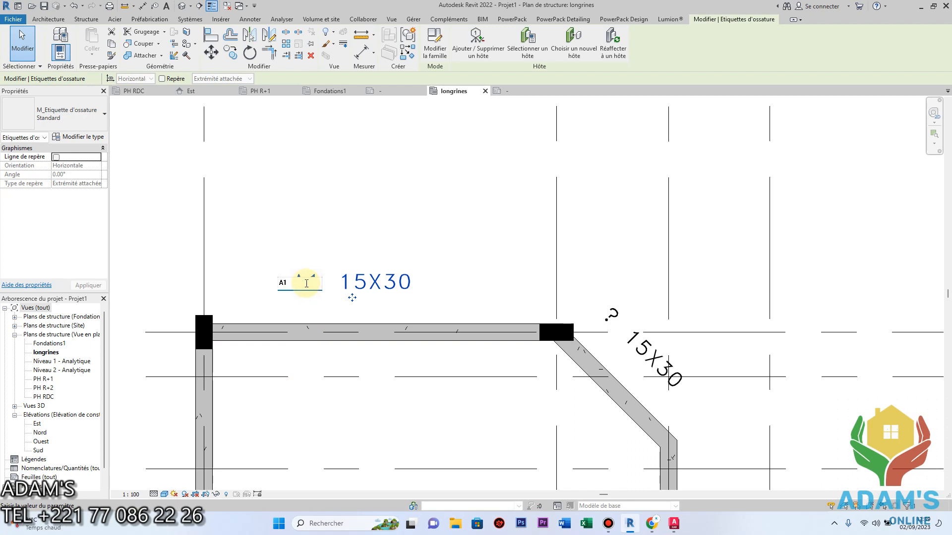
type("11111111")
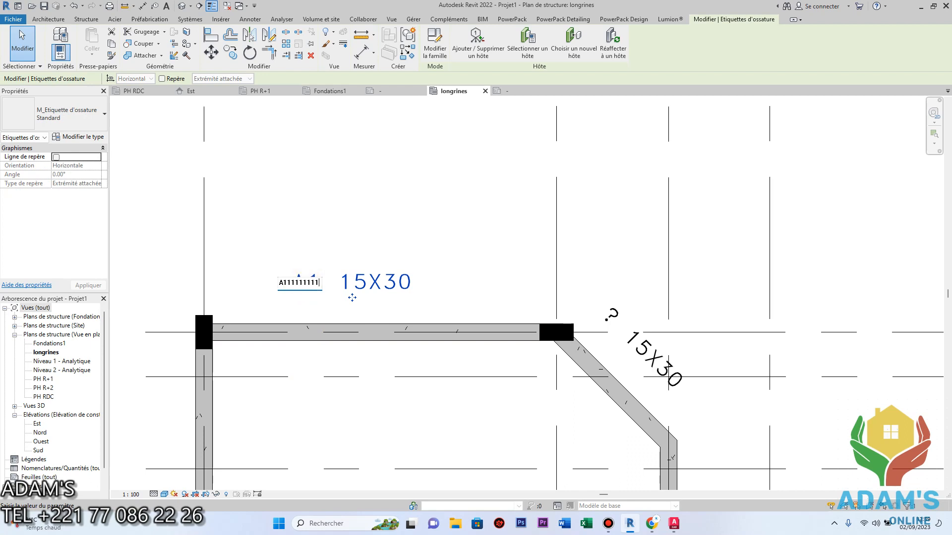
left_click(411, 218)
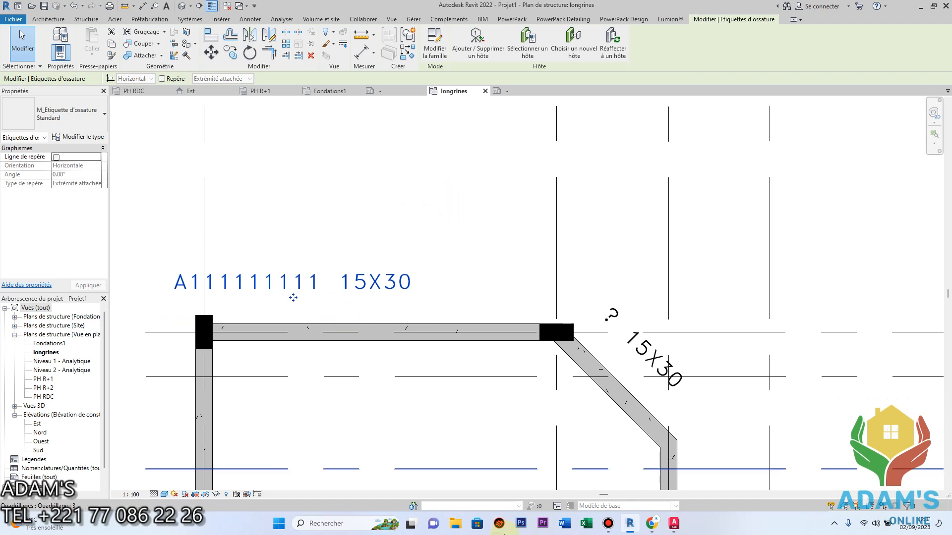
mouse_move(605, 532)
left_click(629, 483)
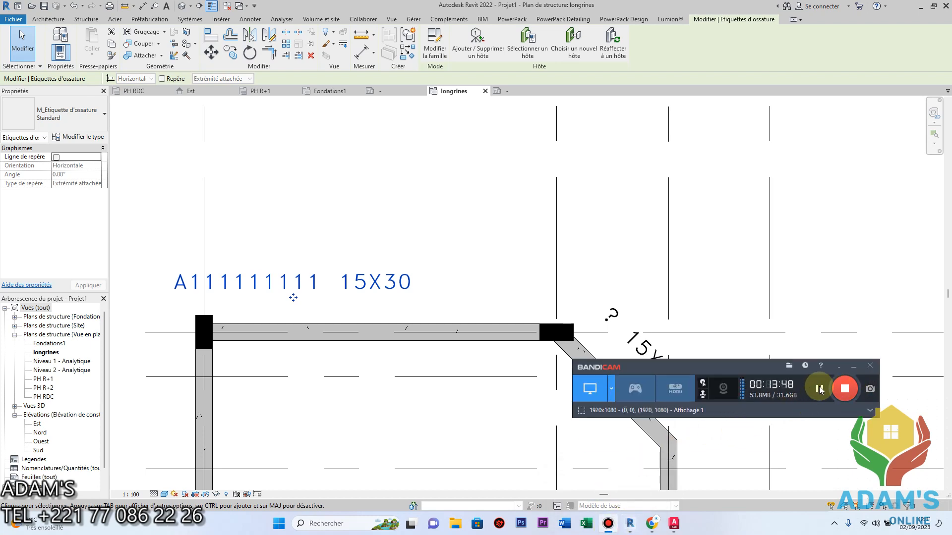
left_click(839, 366)
scroll(679, 378, "down", 3)
scroll(679, 378, "down", 5)
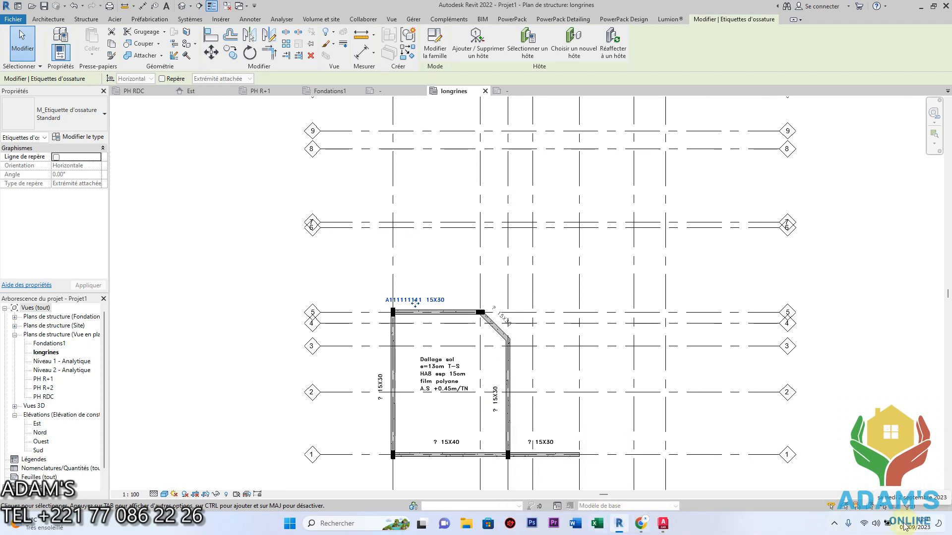
left_click(834, 523)
left_click(845, 477)
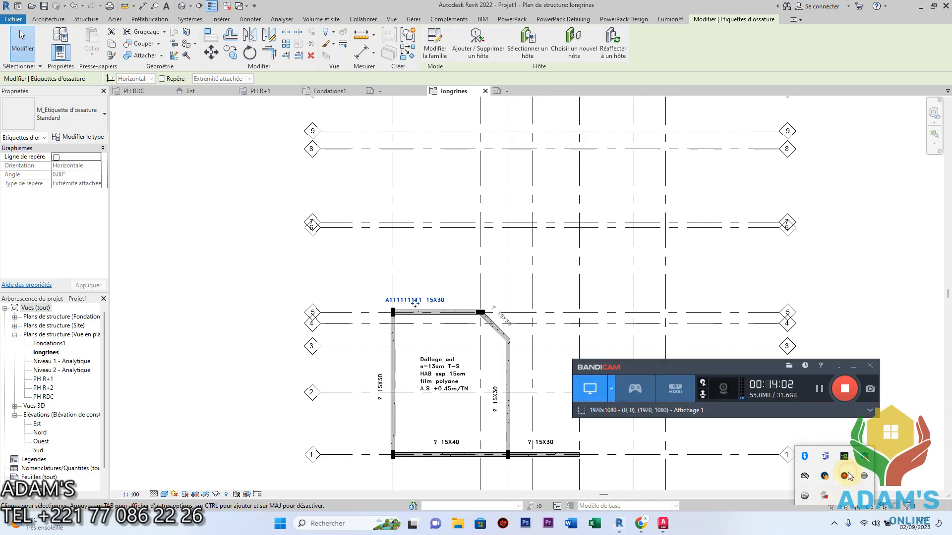